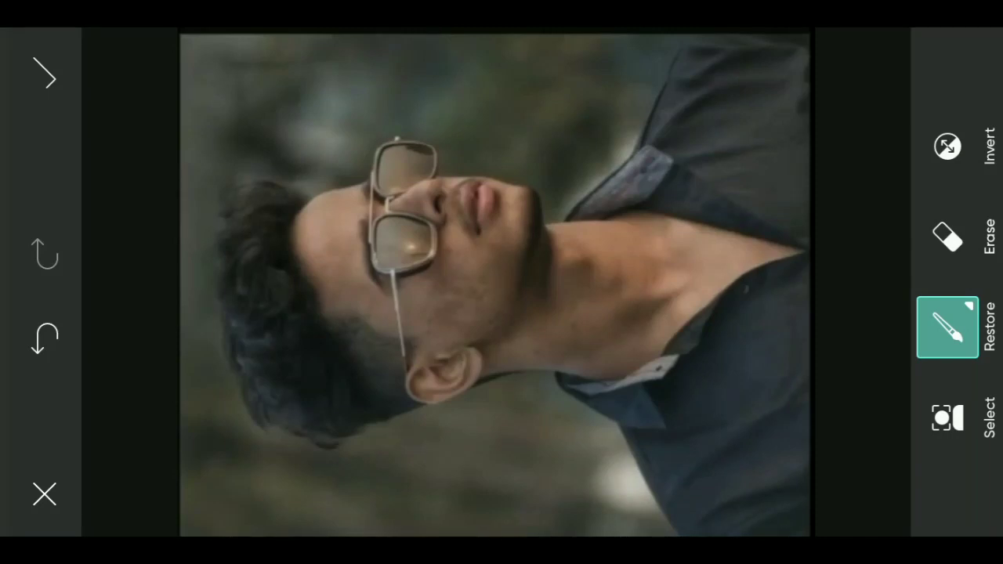
- Set the Restore brush hardness to 95 and restore colour over upper shirt, face, lips and glasses
click(947, 326)
drag(882, 201, 875, 123)
click(947, 326)
mouse_move(687, 73)
mouse_down()
mouse_move(716, 74)
mouse_move(855, 141)
mouse_up()
mouse_move(566, 61)
mouse_down()
mouse_move(757, 282)
mouse_move(383, 112)
mouse_move(499, 268)
mouse_move(511, 428)
mouse_move(528, 309)
mouse_move(643, 250)
mouse_up()
- Enlarge the Restore brush to size 89 and restore the green on the lower shirt
click(947, 327)
drag(740, 263, 741, 145)
click(947, 327)
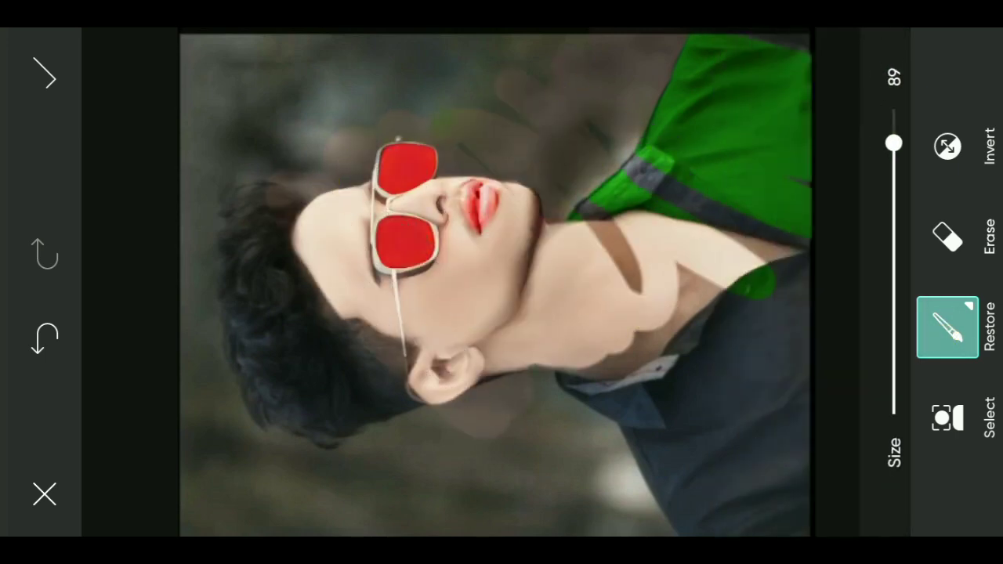
mouse_move(596, 328)
mouse_down()
mouse_move(741, 477)
mouse_move(453, 342)
mouse_move(382, 387)
mouse_move(354, 528)
mouse_move(210, 455)
mouse_move(117, 315)
mouse_move(266, 300)
mouse_move(201, 95)
mouse_move(210, 49)
mouse_move(280, 52)
mouse_move(776, 293)
mouse_move(618, 269)
mouse_move(710, 468)
mouse_move(860, 419)
mouse_move(696, 36)
mouse_move(526, 38)
mouse_move(342, 83)
mouse_move(371, 123)
mouse_up()
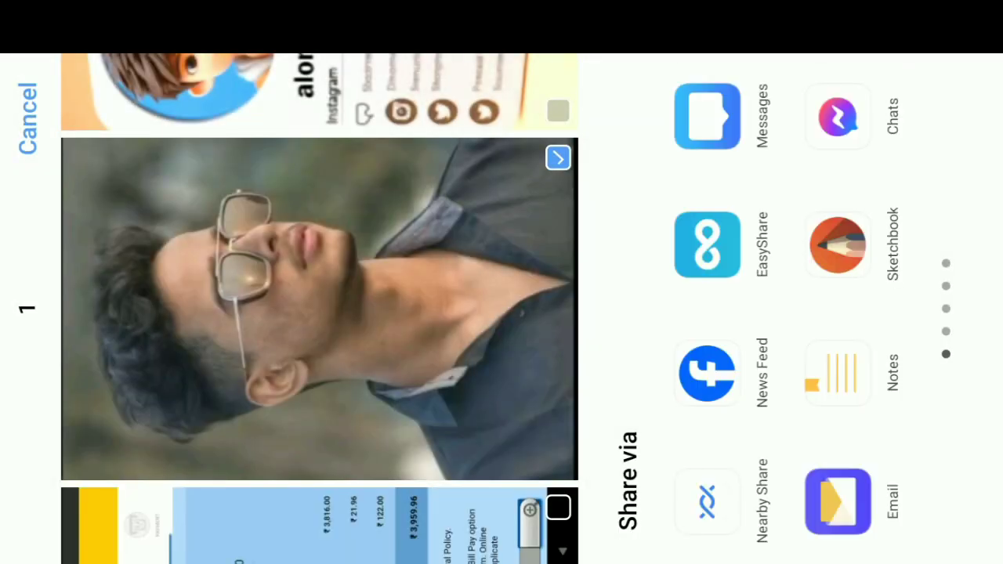
- Send the portrait photo to SketchBook and show its layers list
mouse_move(783, 235)
mouse_down()
mouse_move(783, 392)
mouse_move(783, 157)
mouse_up()
click(838, 242)
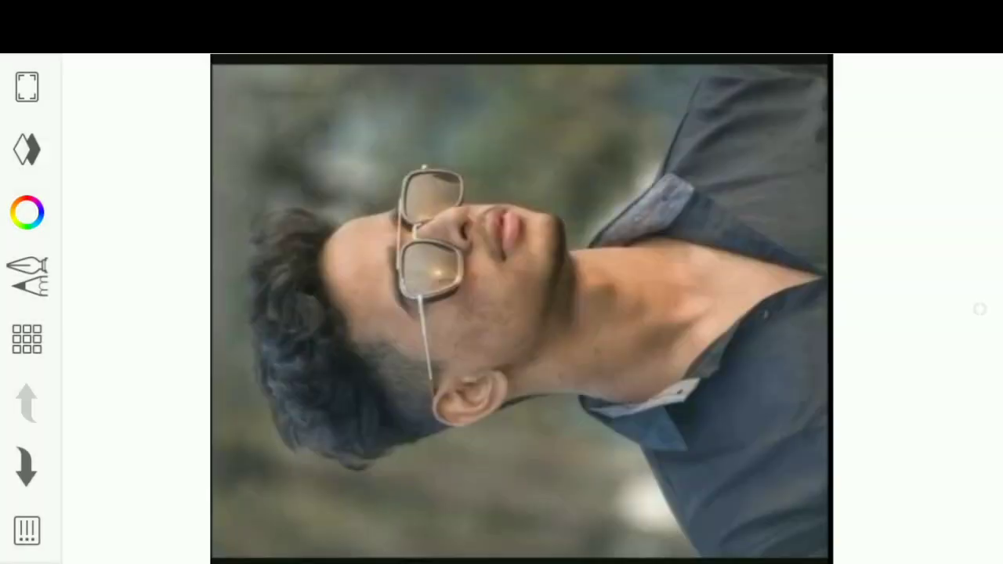
click(27, 149)
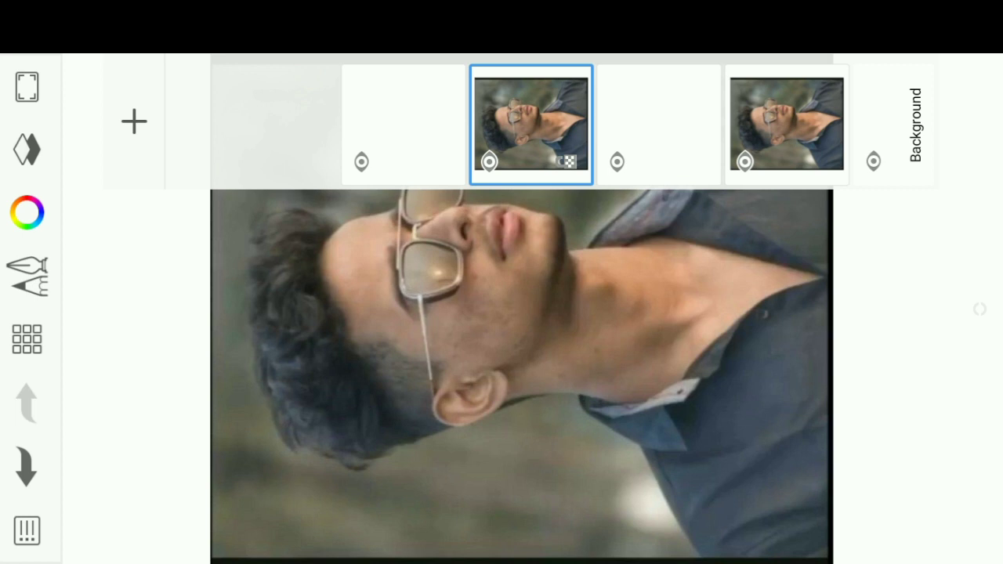
- Delete the empty layer above the photo and add a new empty layer
click(403, 124)
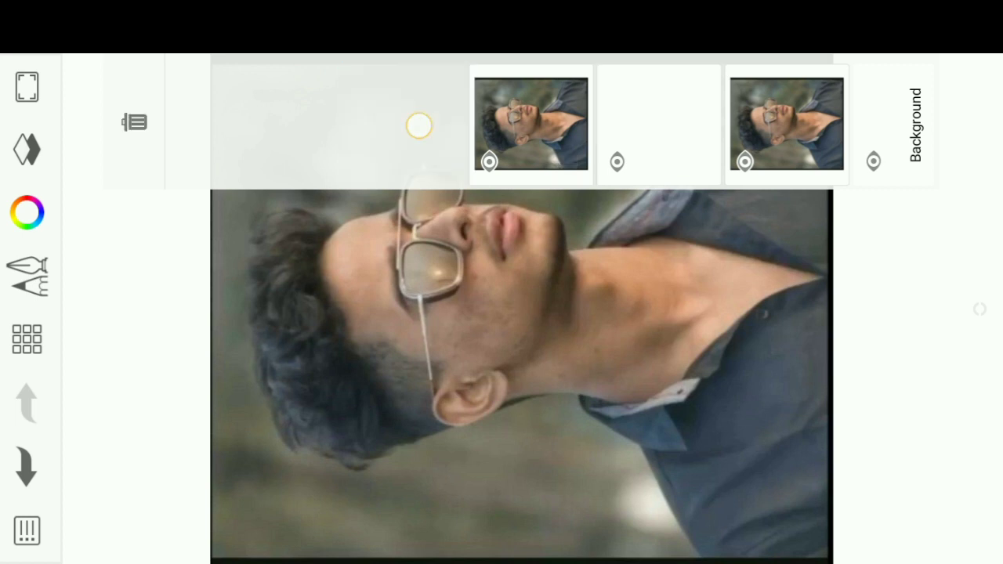
drag(416, 125, 134, 122)
click(134, 122)
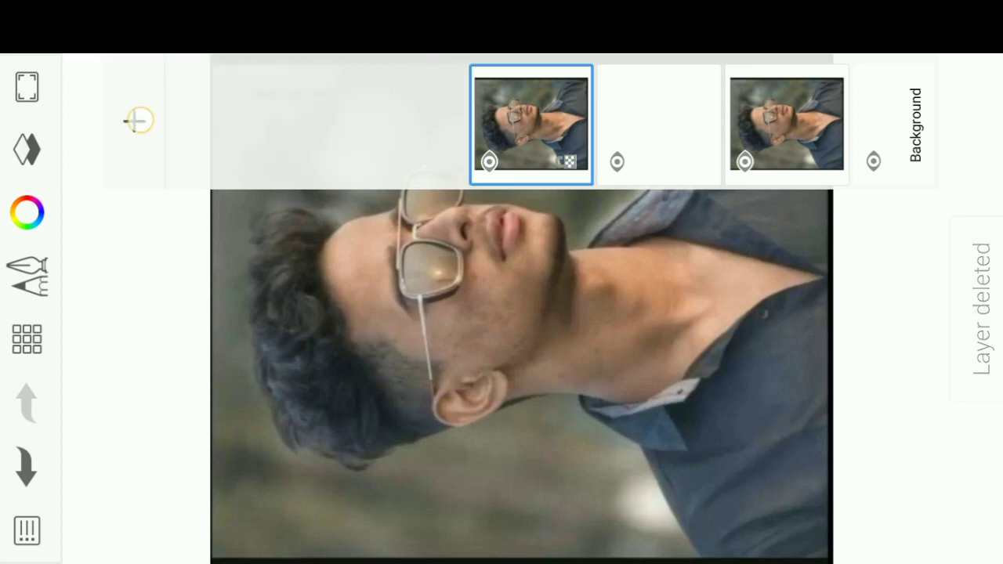
- Set the new layer's blending mode to Soft Light
click(395, 124)
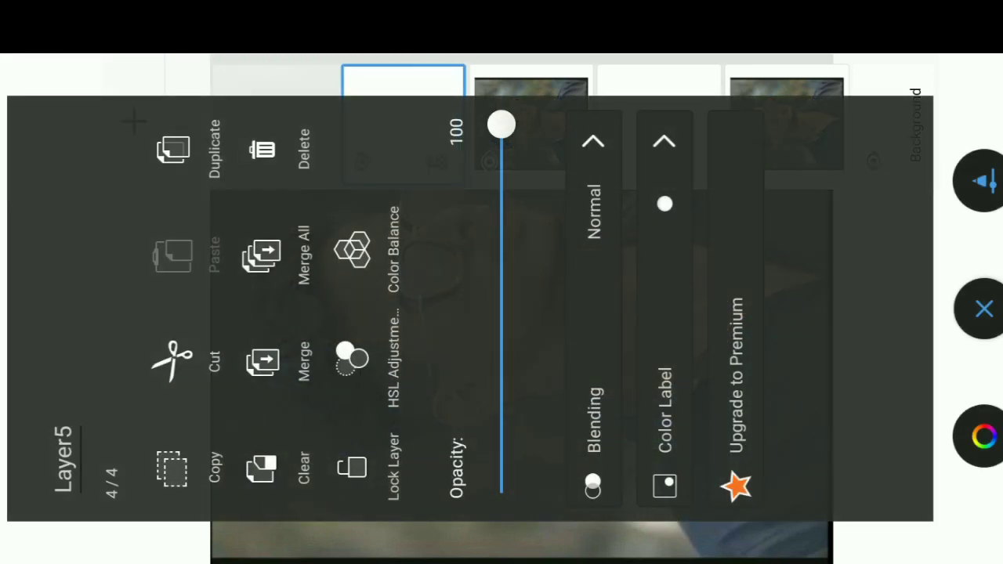
click(593, 314)
drag(792, 128, 526, 127)
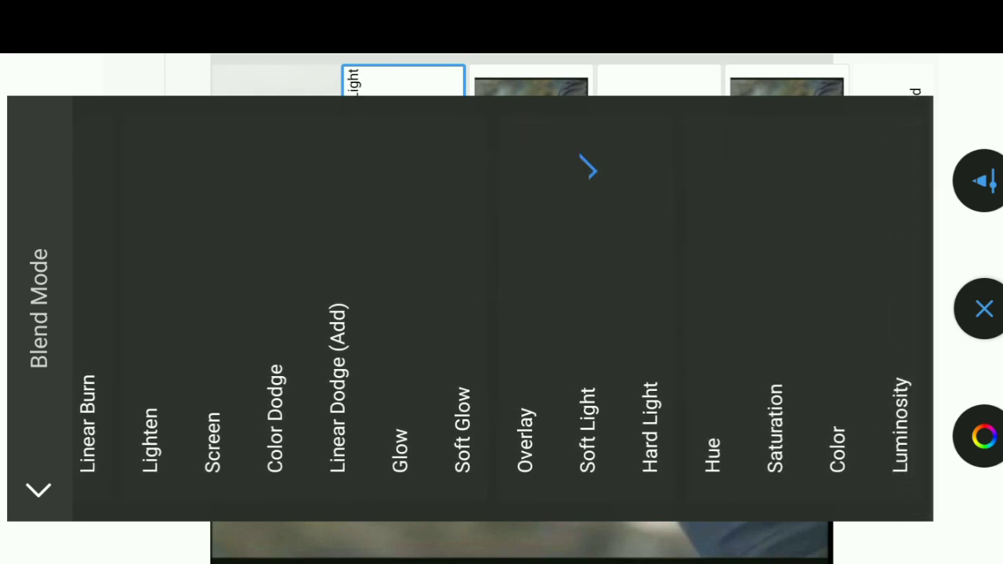
click(589, 169)
click(651, 440)
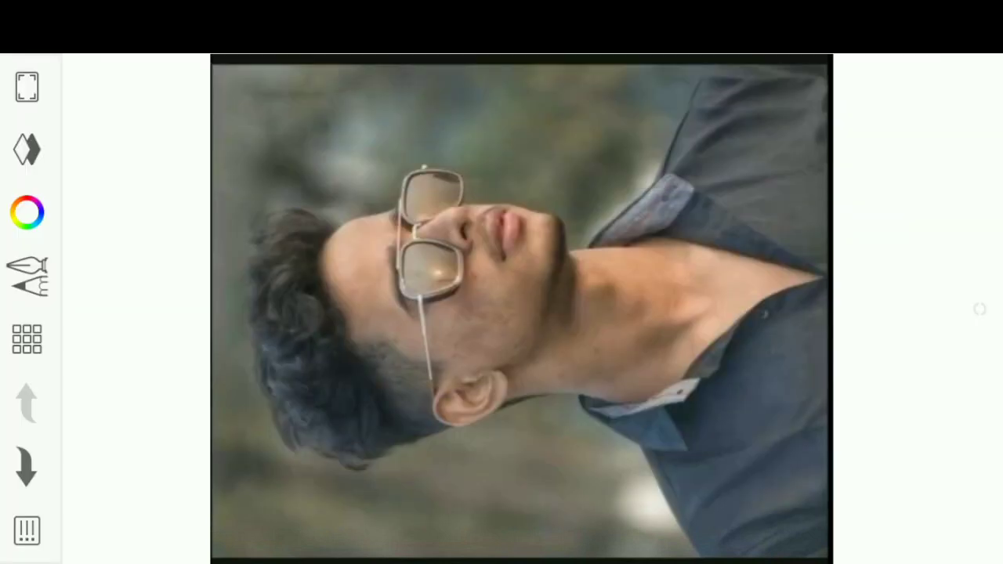
click(26, 213)
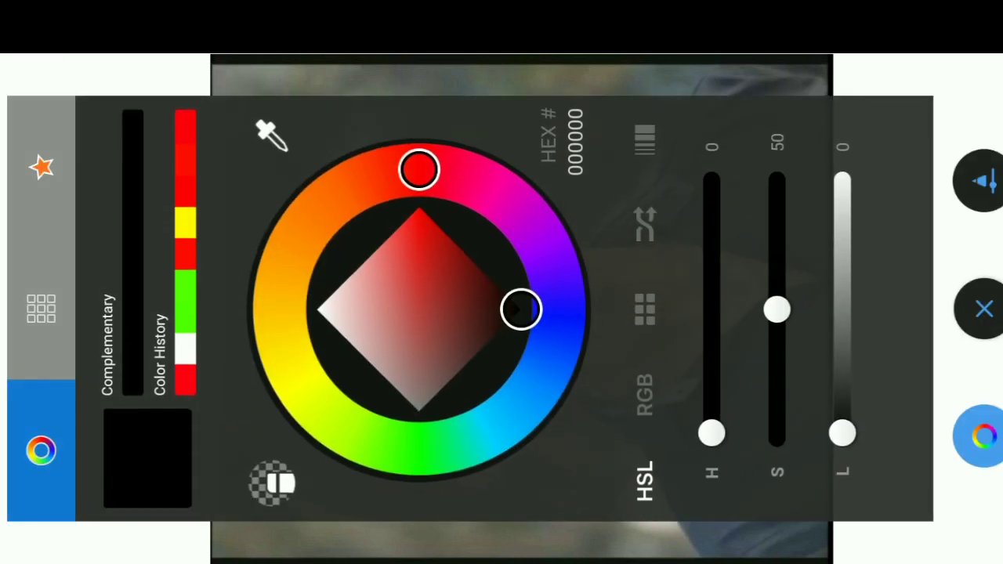
- Pick bright green 00FF27 and select the Medium Brush at size 35
drag(394, 443, 431, 448)
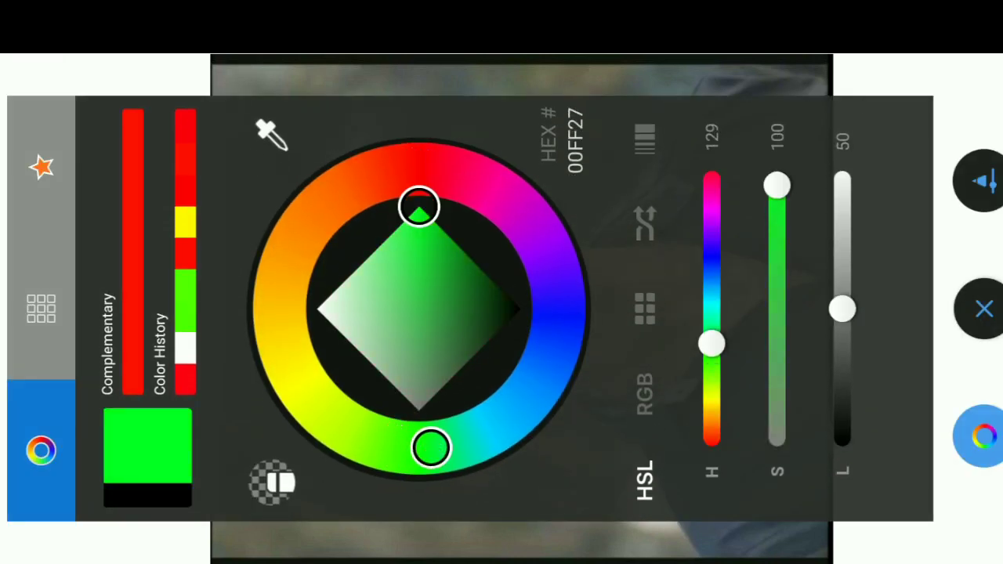
click(983, 308)
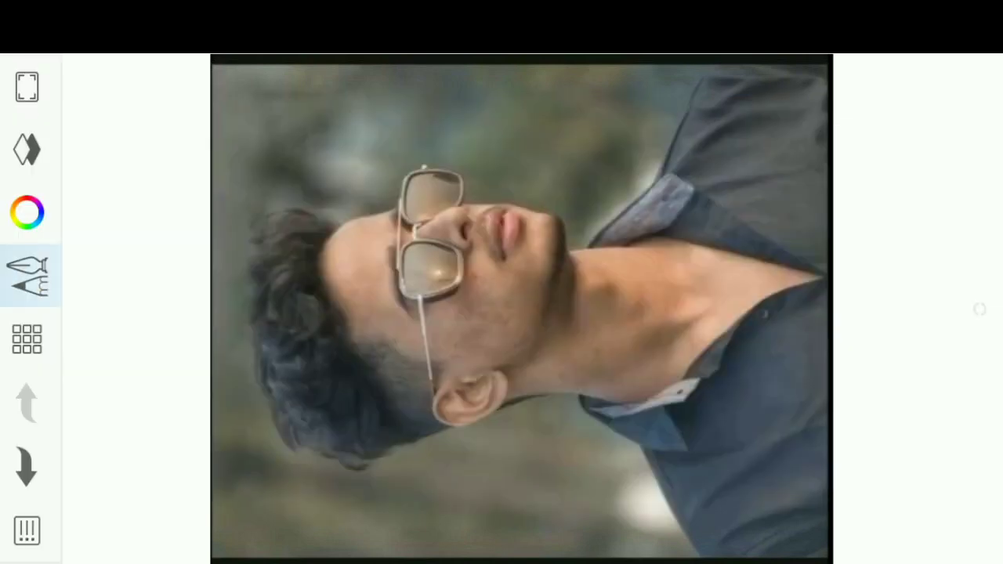
click(27, 275)
drag(789, 530, 530, 531)
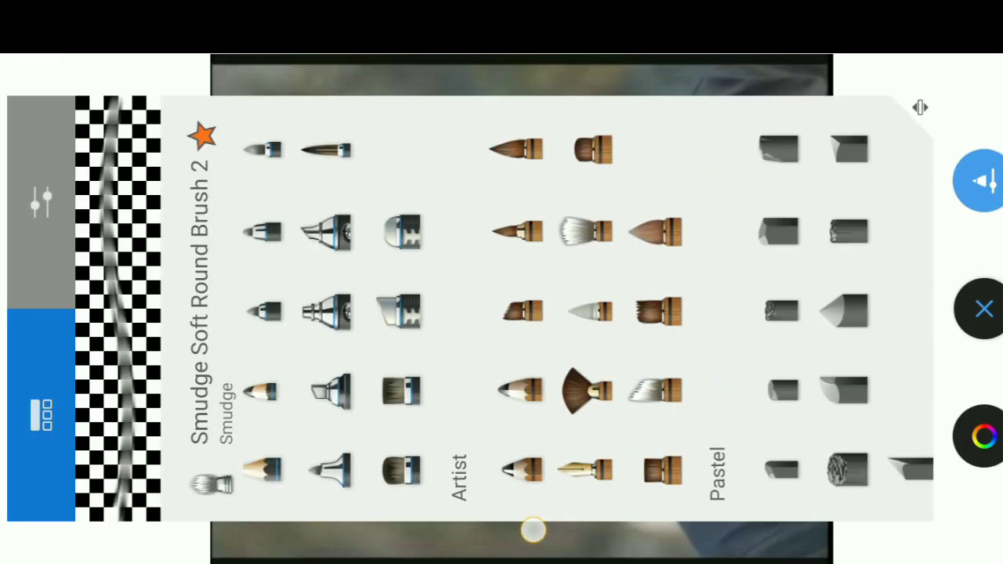
mouse_move(812, 493)
mouse_down()
mouse_move(391, 493)
mouse_move(784, 501)
mouse_up()
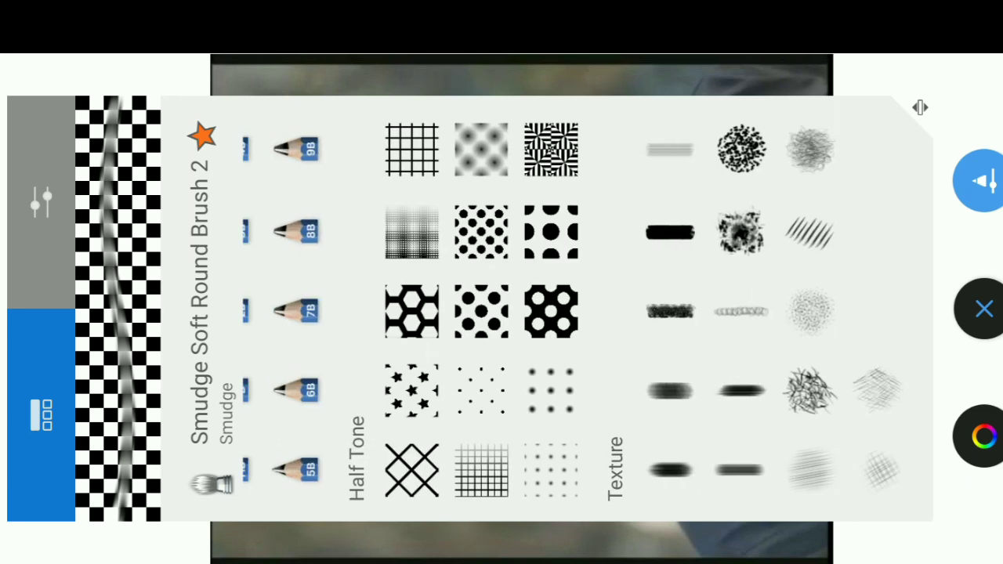
click(556, 470)
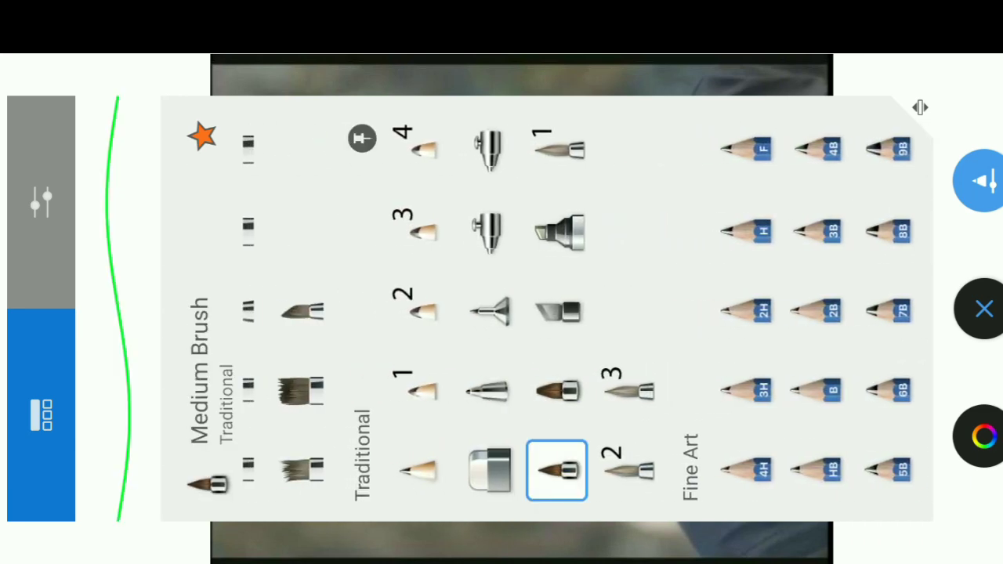
click(41, 202)
mouse_move(470, 482)
mouse_down()
mouse_move(485, 369)
mouse_move(488, 376)
mouse_up()
click(983, 309)
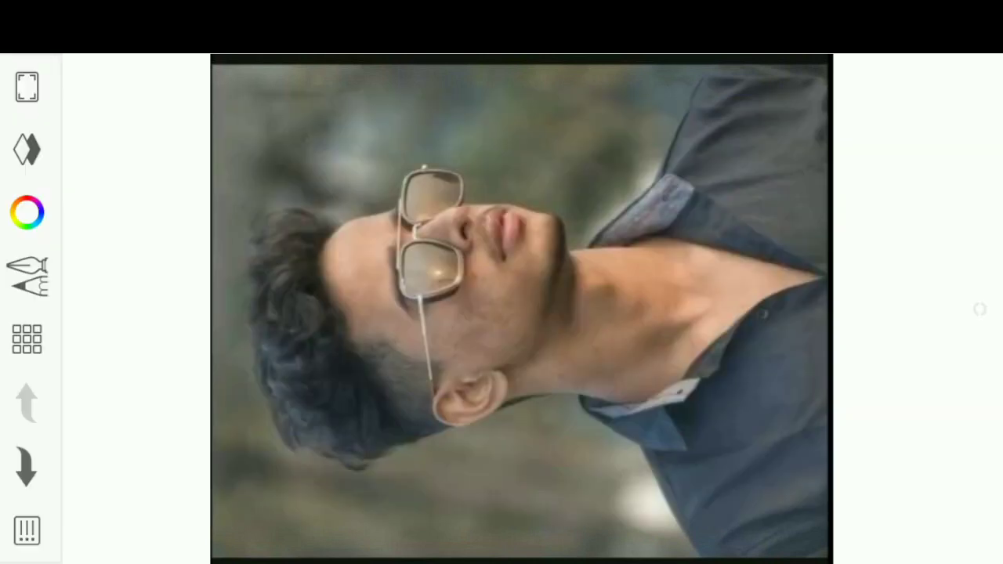
- Paint green over the whole shirt, from collar to lower edge, on the Soft Light layer
scroll(693, 408, up, 4)
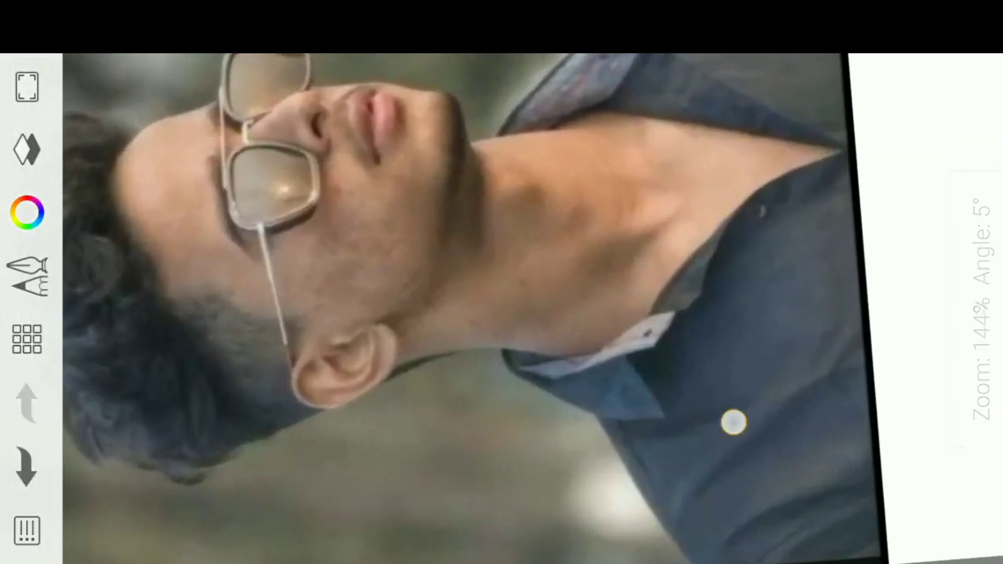
mouse_move(733, 423)
mouse_down()
mouse_move(763, 441)
mouse_move(817, 447)
mouse_move(812, 394)
mouse_move(725, 394)
mouse_move(708, 483)
mouse_move(749, 508)
mouse_move(828, 501)
mouse_move(725, 395)
mouse_up()
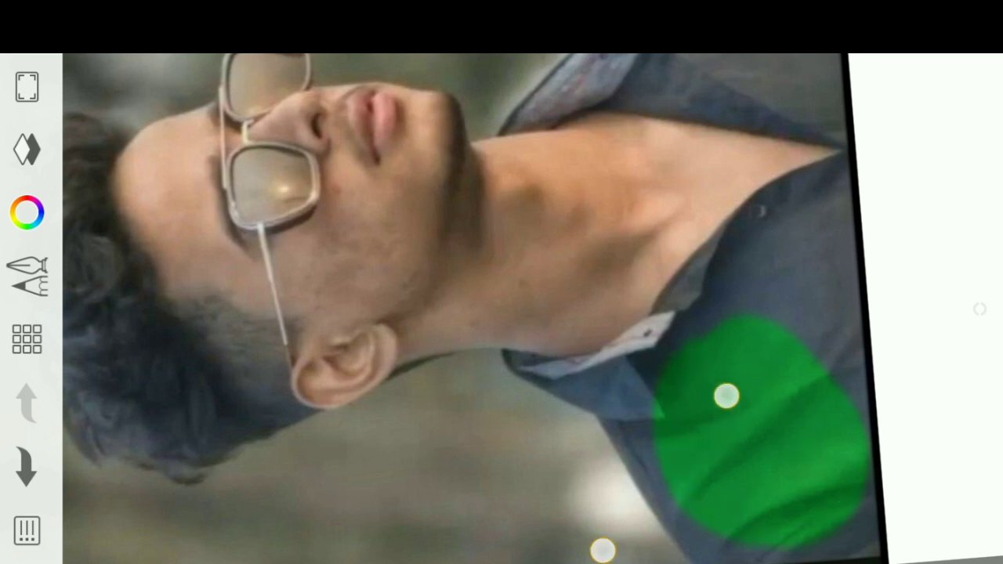
scroll(725, 396, up, 5)
mouse_move(593, 355)
mouse_down()
mouse_move(804, 415)
mouse_move(844, 409)
mouse_up()
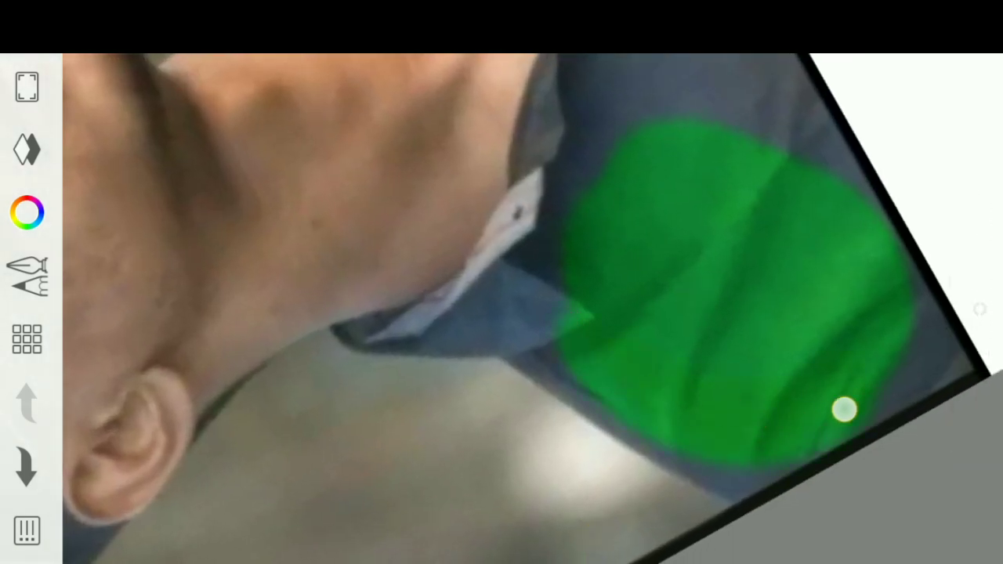
drag(528, 293, 523, 329)
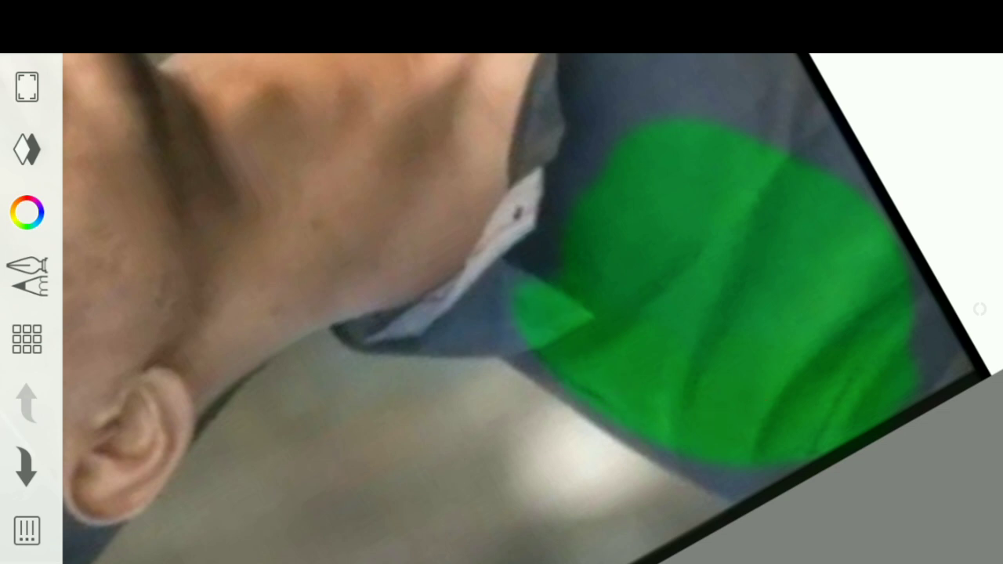
scroll(662, 379, up, 3)
drag(679, 421, 979, 309)
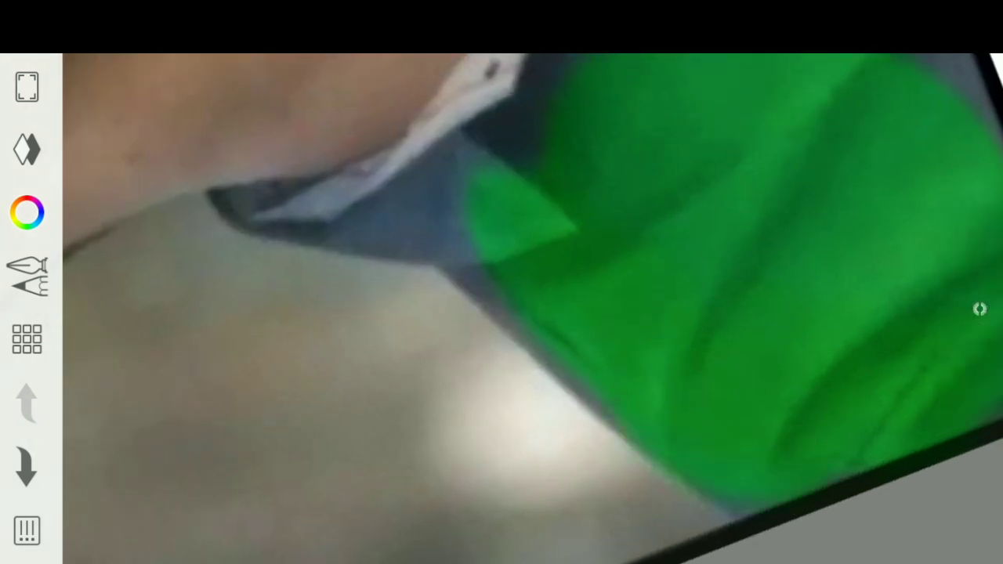
- Preview Layer5 at lower opacity, then merge all layers into one
click(26, 338)
click(403, 125)
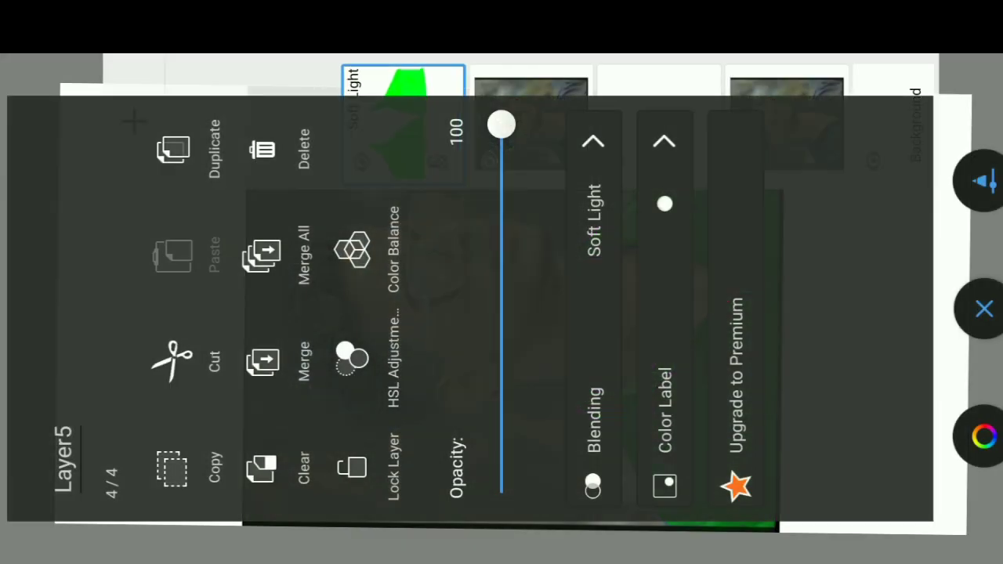
mouse_move(501, 129)
mouse_down()
mouse_move(620, 233)
mouse_move(702, 430)
mouse_move(683, 94)
mouse_up()
click(274, 254)
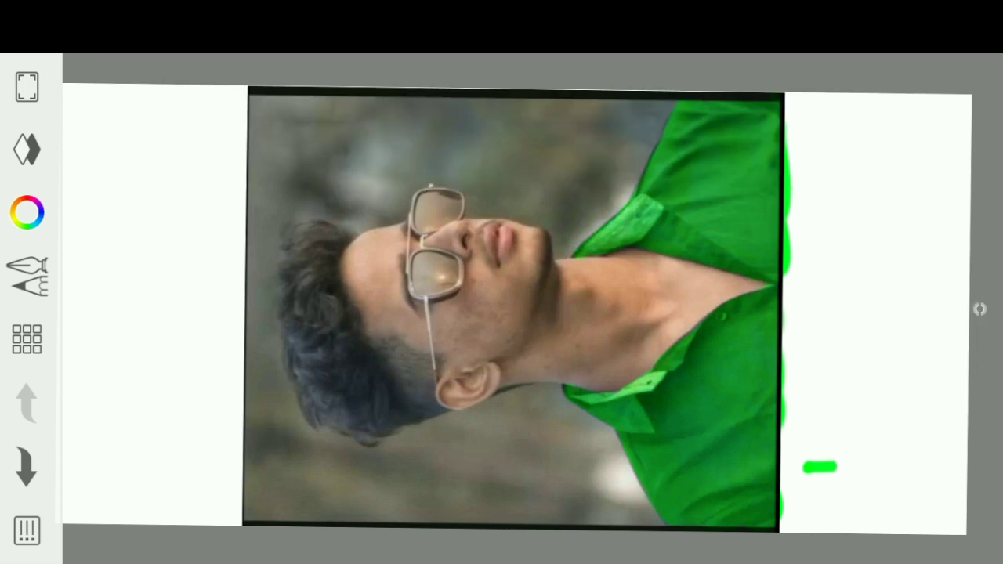
- Add a new layer with Soft Light blending
click(27, 149)
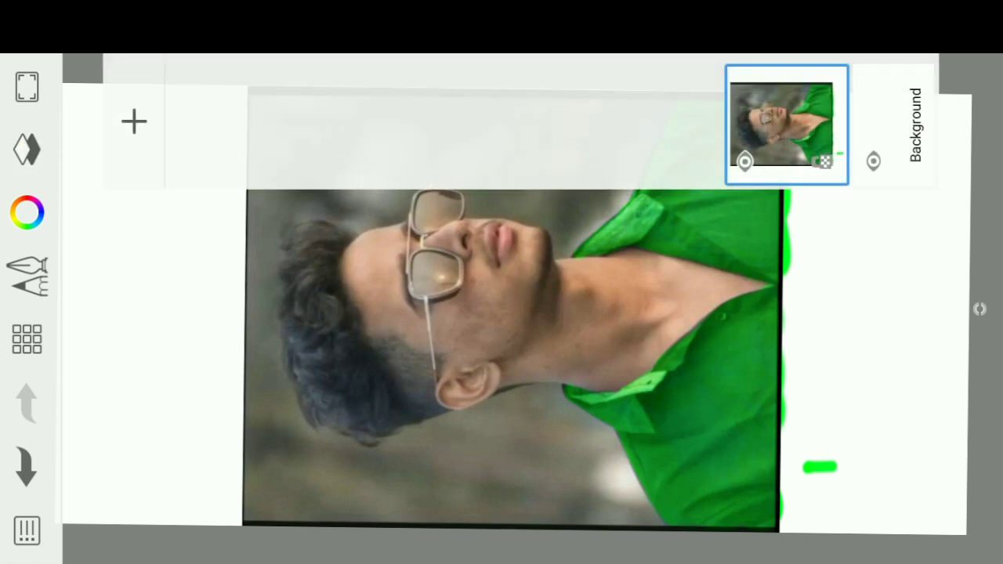
click(134, 122)
click(658, 124)
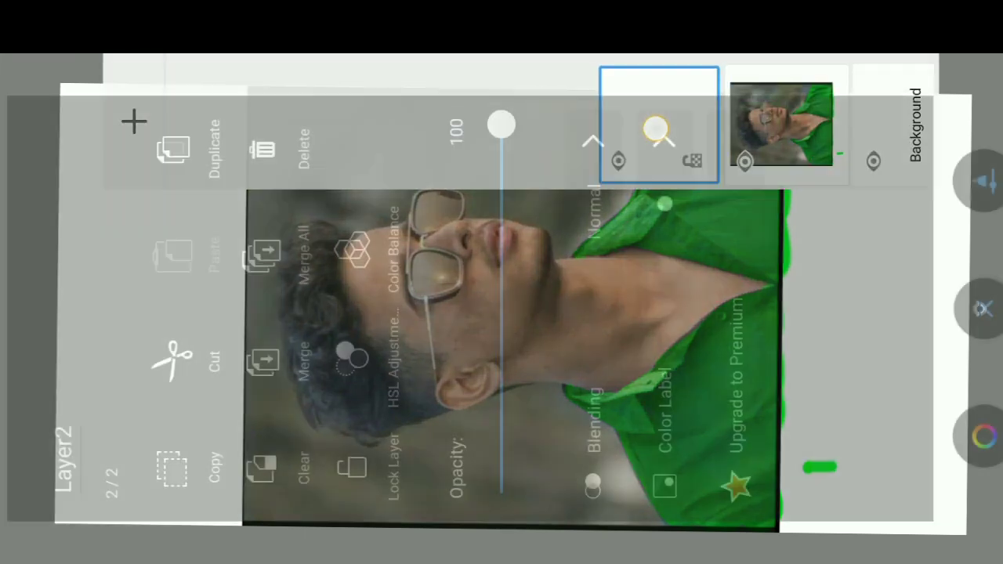
click(593, 141)
drag(627, 313, 353, 313)
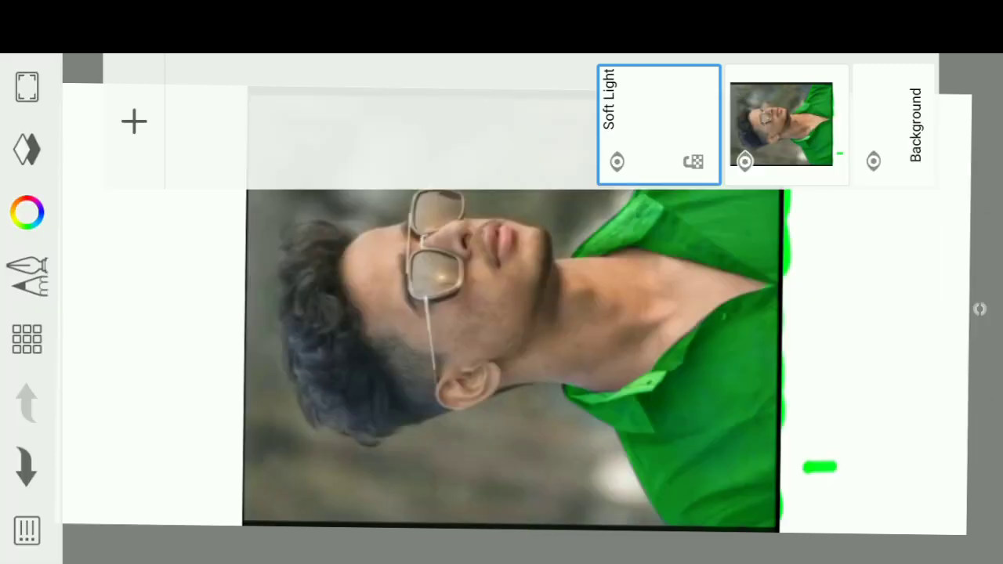
click(716, 415)
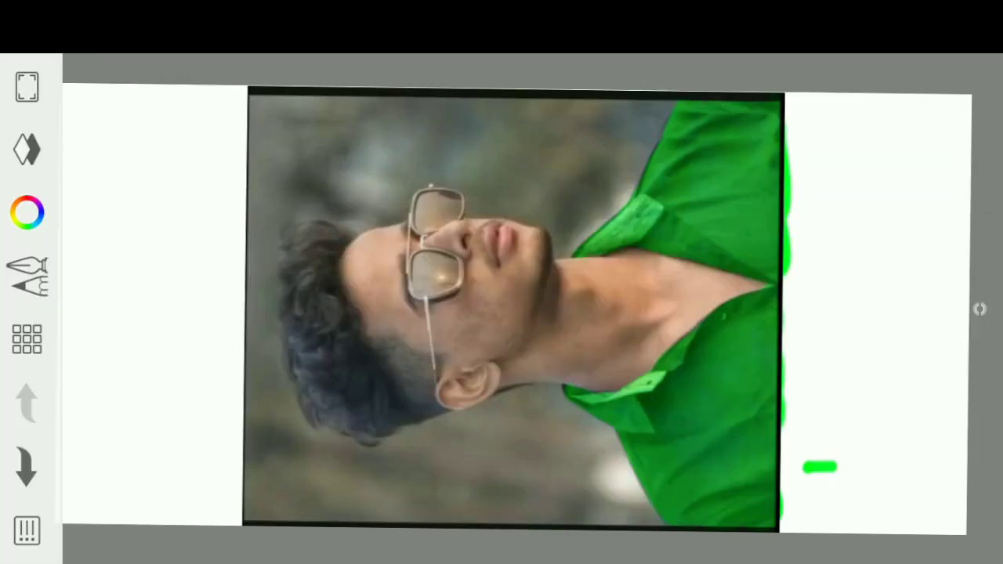
- Switch the painting colour to white and the brush size to about 26.4
click(27, 211)
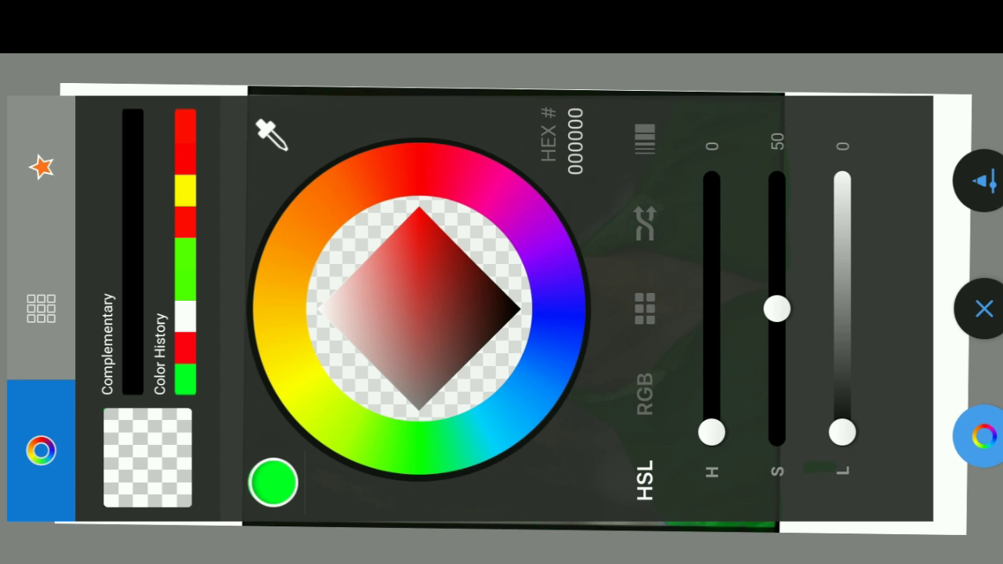
drag(321, 307, 220, 279)
click(983, 308)
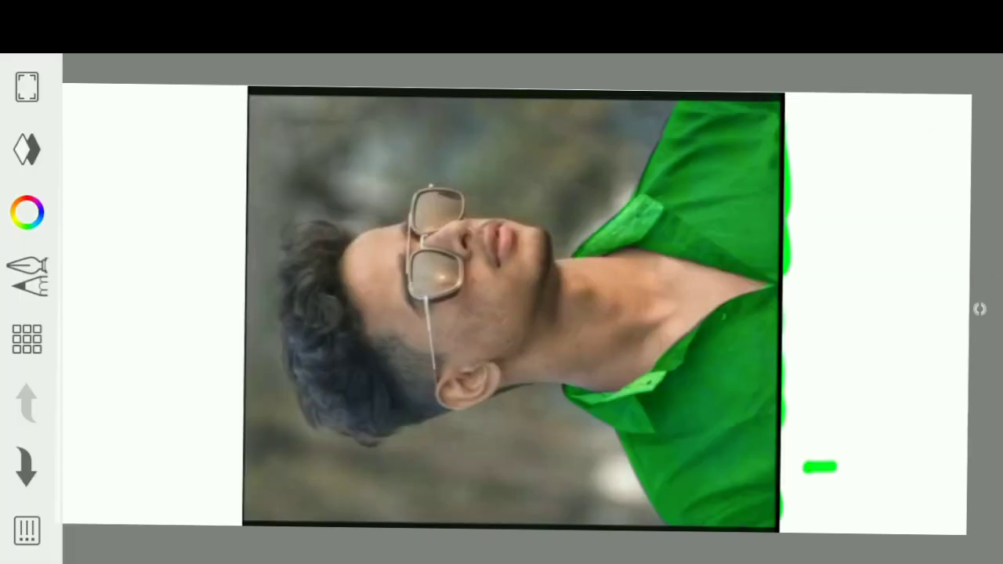
click(27, 276)
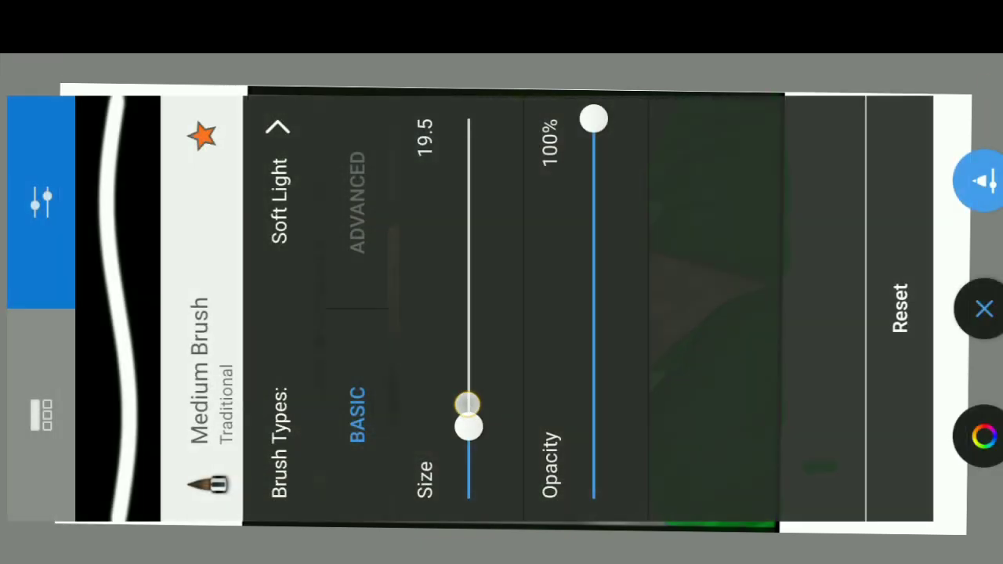
mouse_move(467, 403)
mouse_down()
mouse_move(478, 269)
mouse_move(497, 379)
mouse_up()
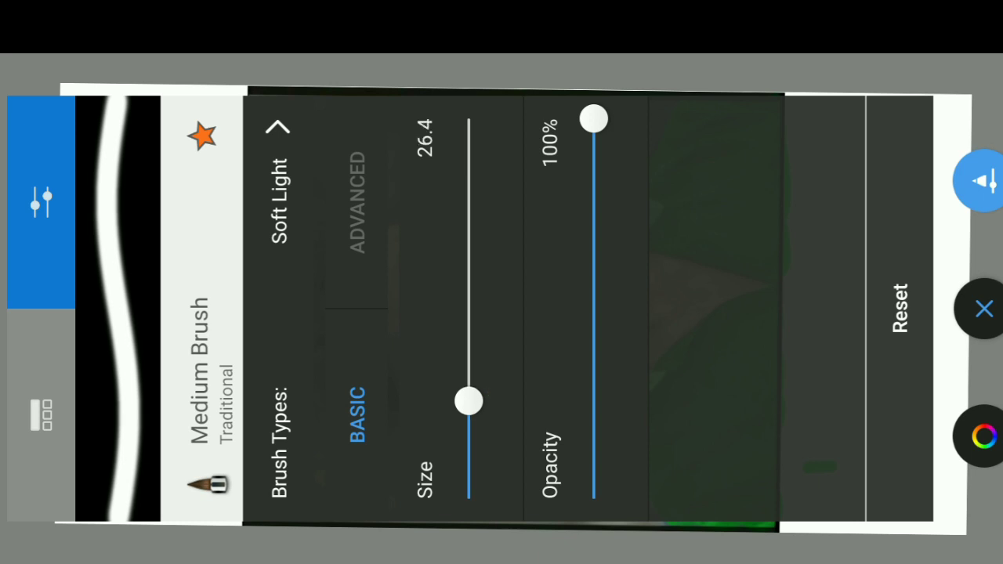
click(983, 308)
- Paint light soft-light strokes across the cheek and neck
scroll(619, 348, up, 5)
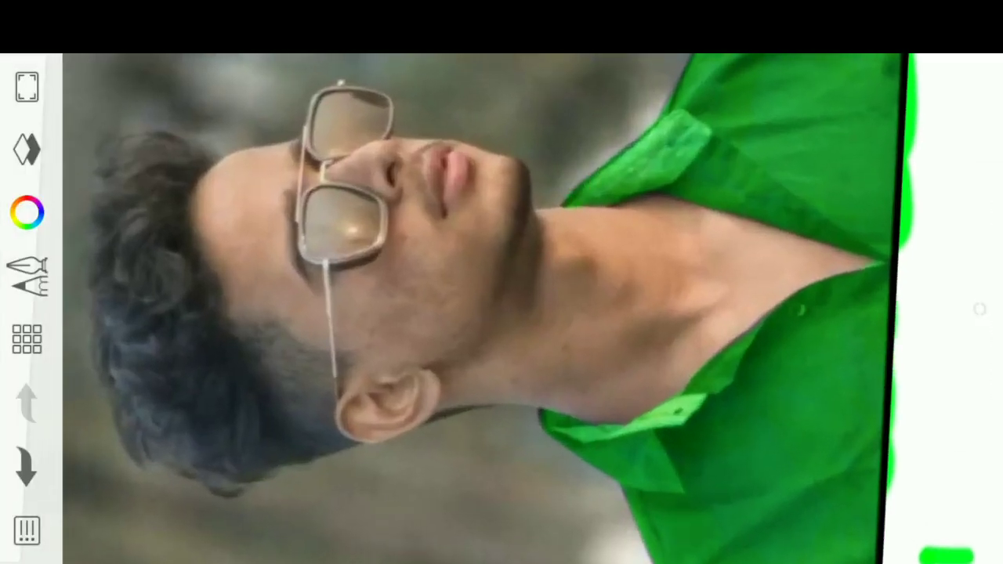
mouse_move(407, 274)
mouse_down()
mouse_move(426, 235)
mouse_move(660, 282)
mouse_move(538, 255)
mouse_move(513, 313)
mouse_move(471, 346)
mouse_move(537, 368)
mouse_move(666, 372)
mouse_up()
mouse_move(575, 377)
mouse_down()
mouse_move(728, 314)
mouse_move(728, 291)
mouse_move(553, 305)
mouse_move(405, 340)
mouse_move(331, 294)
mouse_move(468, 383)
mouse_move(485, 371)
mouse_move(459, 351)
mouse_move(431, 228)
mouse_move(510, 269)
mouse_move(378, 261)
mouse_move(340, 224)
mouse_move(395, 184)
mouse_up()
scroll(916, 183, down, 3)
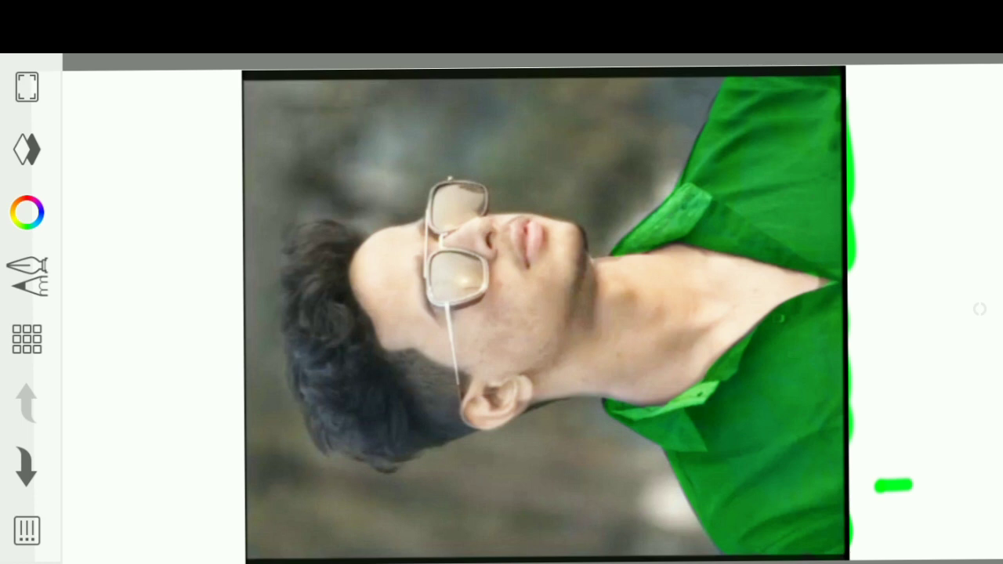
- Merge the Soft Light layer and all other layers into one
click(26, 149)
click(653, 117)
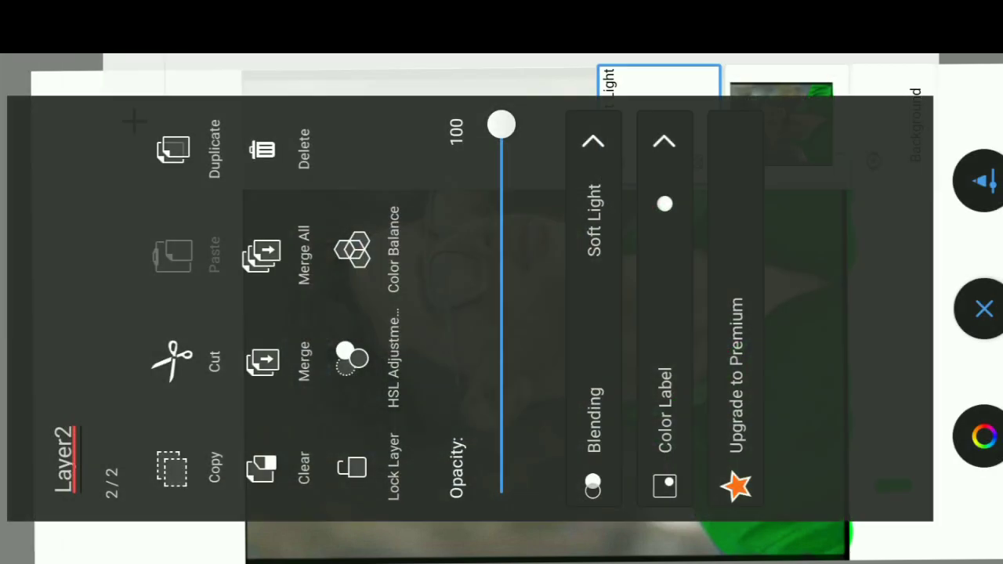
click(263, 255)
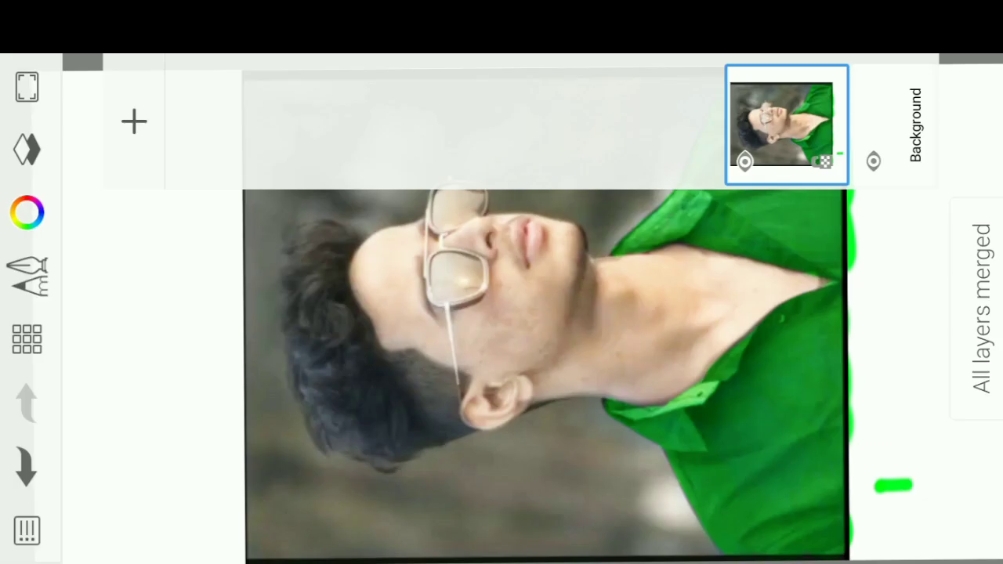
click(26, 149)
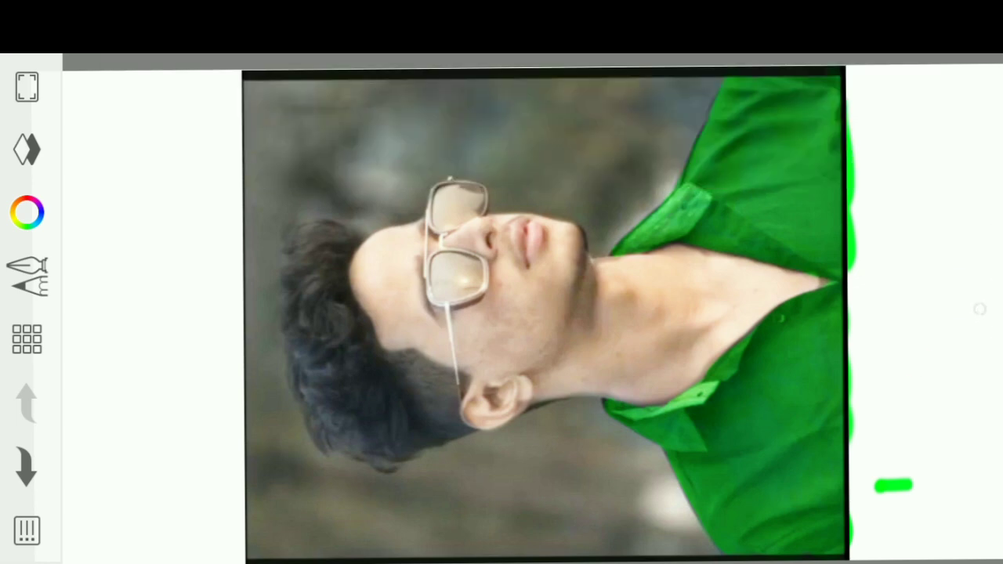
- Select the Smudge Round Bristle Brush at size about 29.5
click(27, 276)
click(41, 415)
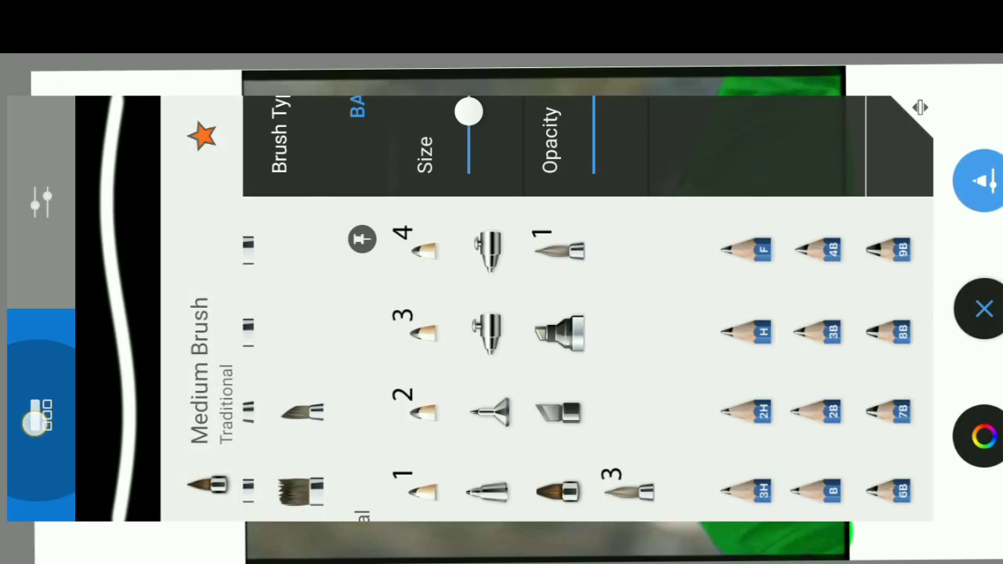
drag(705, 313, 235, 313)
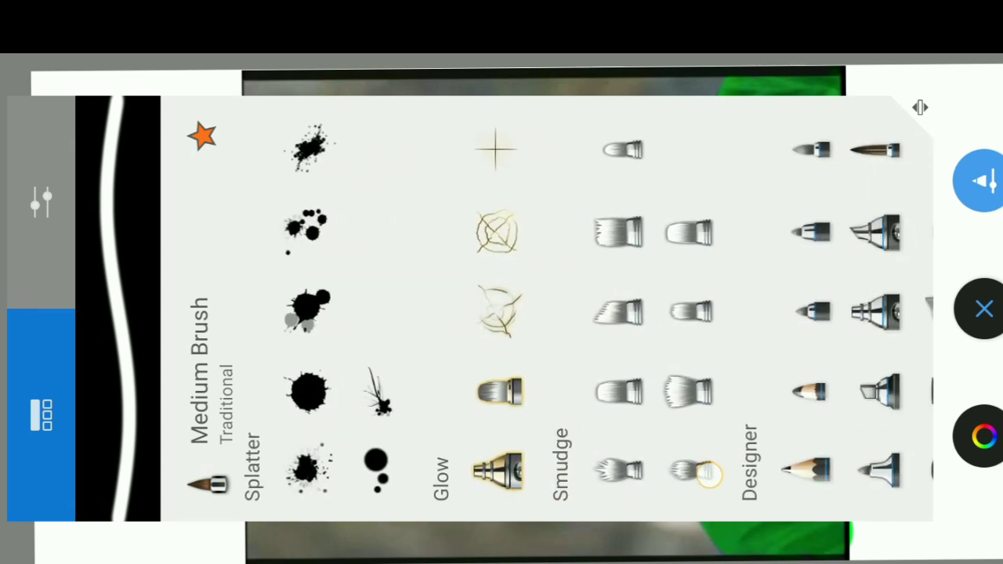
click(684, 390)
click(40, 202)
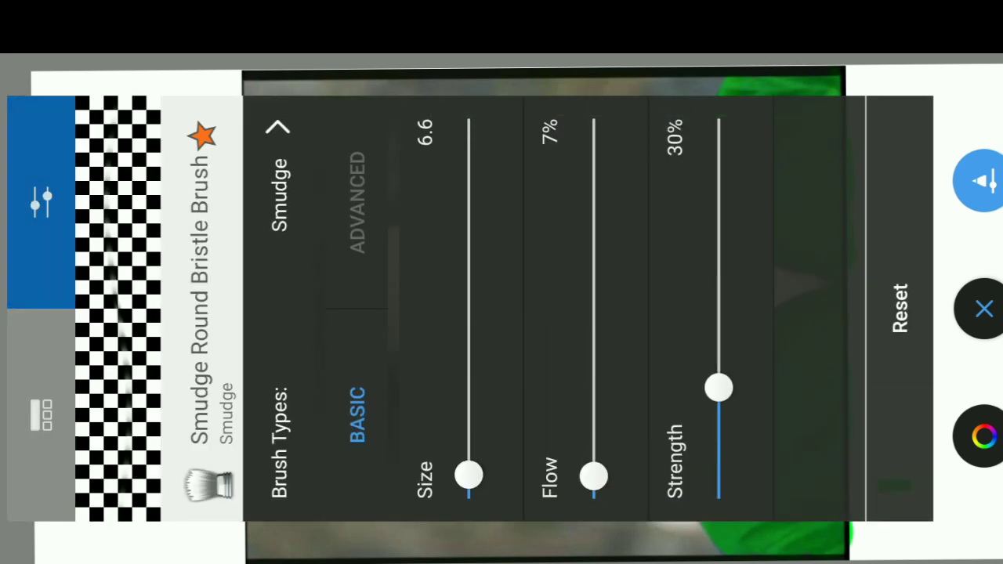
mouse_move(467, 473)
mouse_down()
mouse_move(480, 337)
mouse_move(485, 380)
mouse_move(491, 370)
mouse_up()
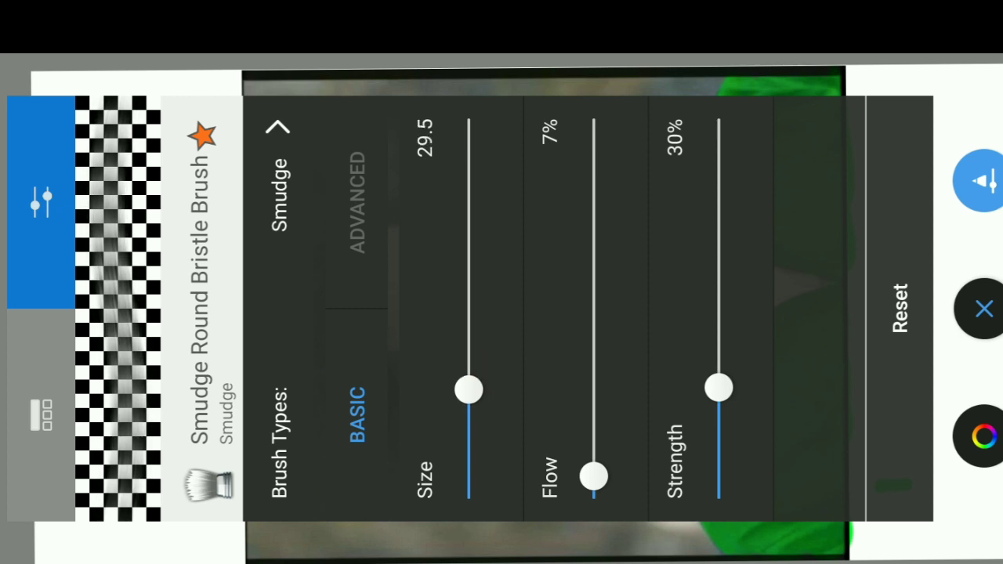
click(983, 309)
- Zoom in on the cheek and jaw and shrink the smudge brush to 12.0
scroll(705, 325, up, 3)
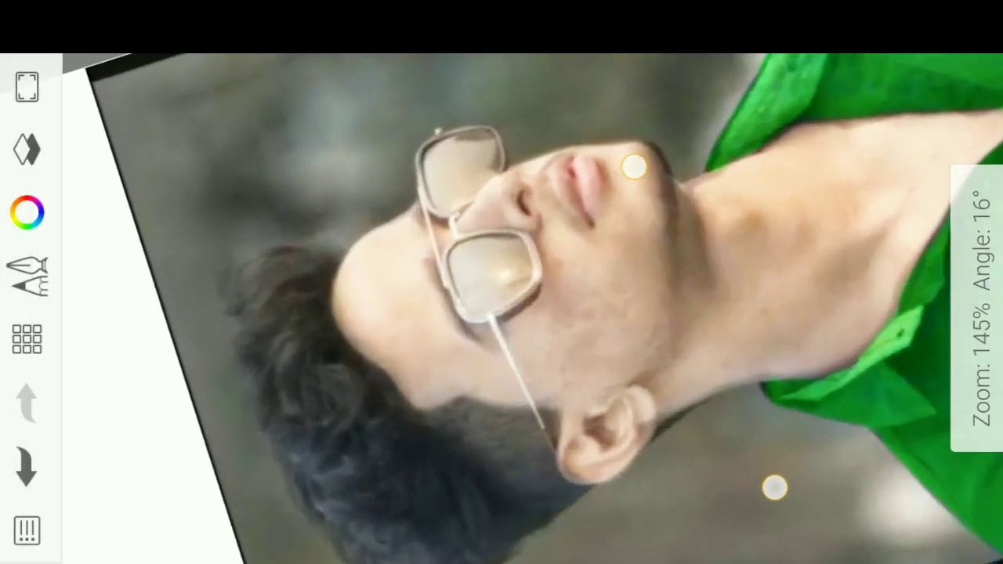
scroll(572, 358, up, 2)
scroll(601, 336, up, 2)
scroll(638, 322, up, 2)
scroll(637, 322, up, 2)
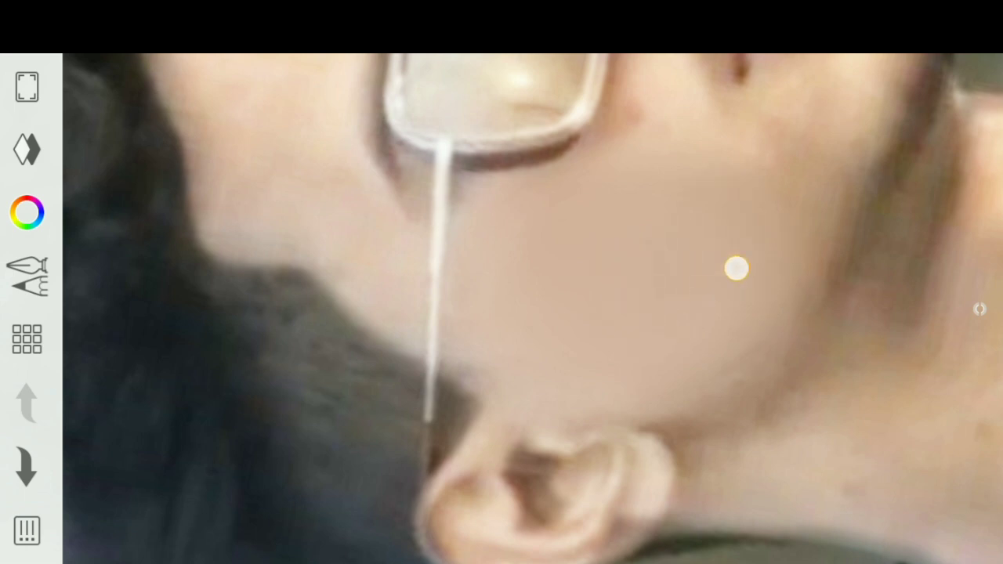
mouse_move(655, 321)
mouse_down()
mouse_move(551, 181)
mouse_move(535, 179)
mouse_move(584, 293)
mouse_up()
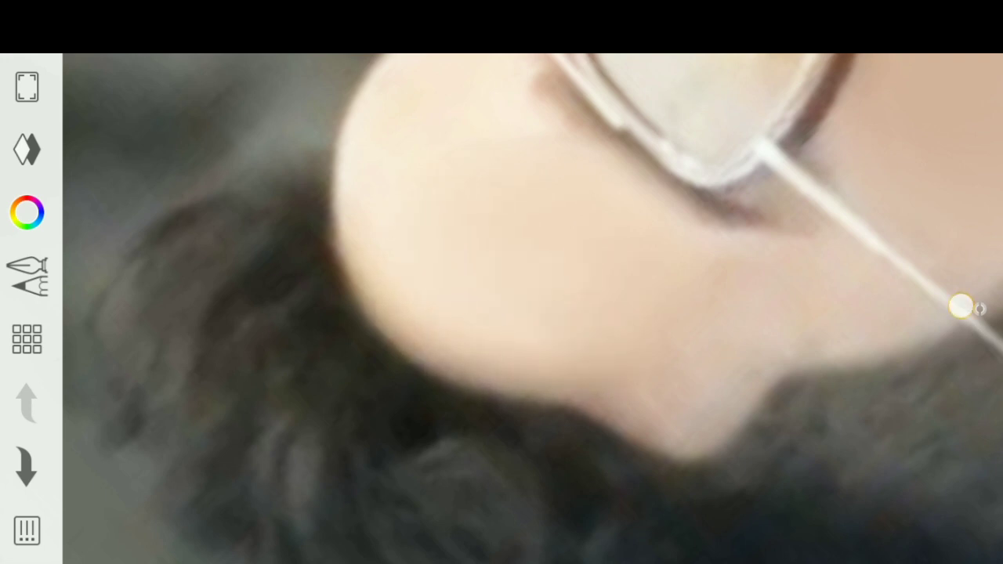
click(975, 308)
drag(457, 289, 488, 382)
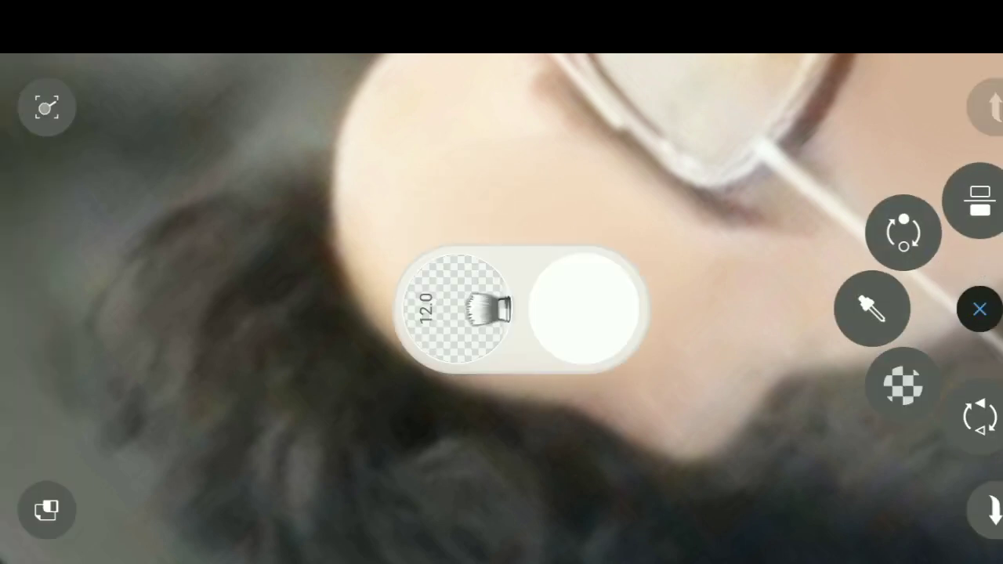
click(979, 308)
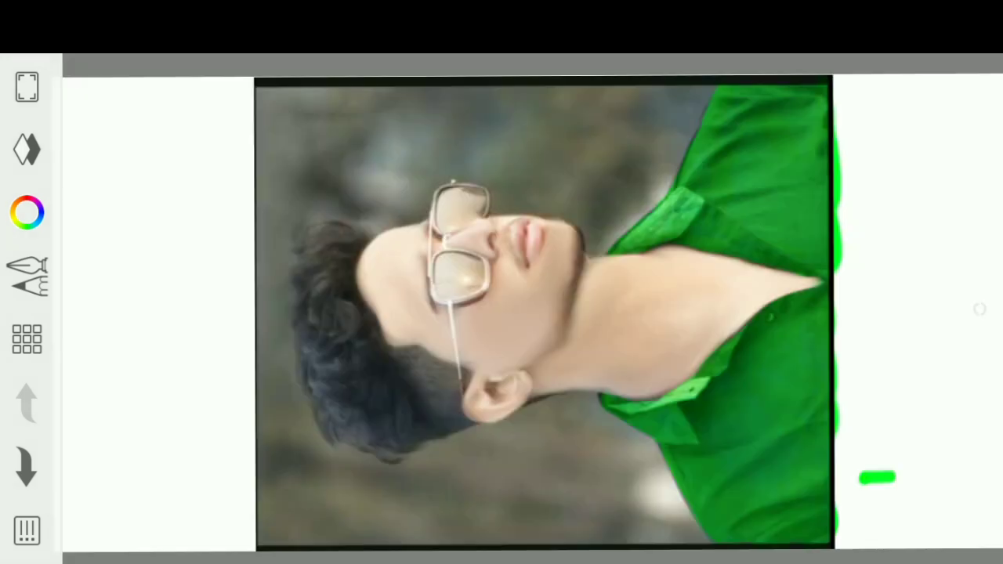
- Select Smudge Soft Round Brush 2 at size 18.4
click(27, 276)
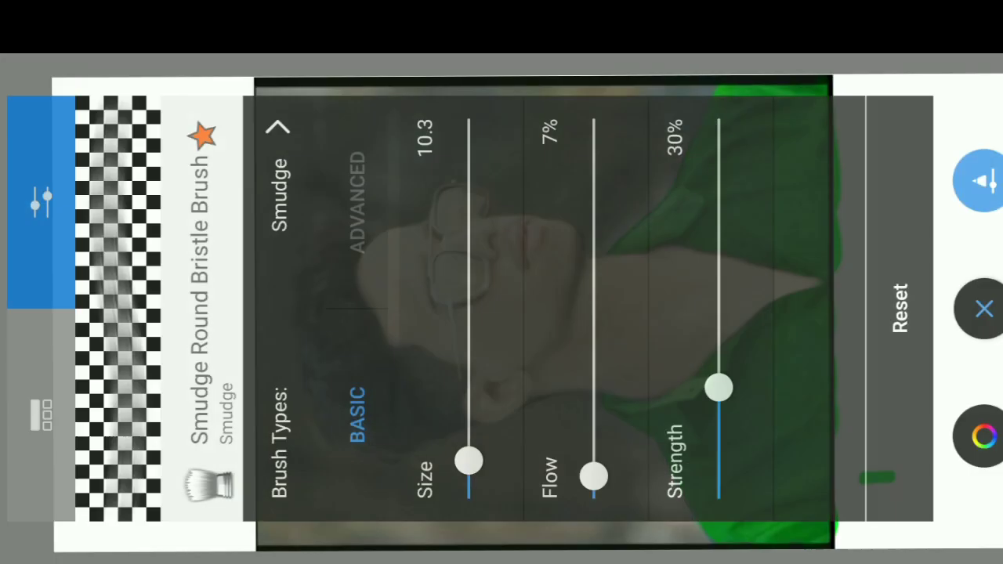
click(42, 415)
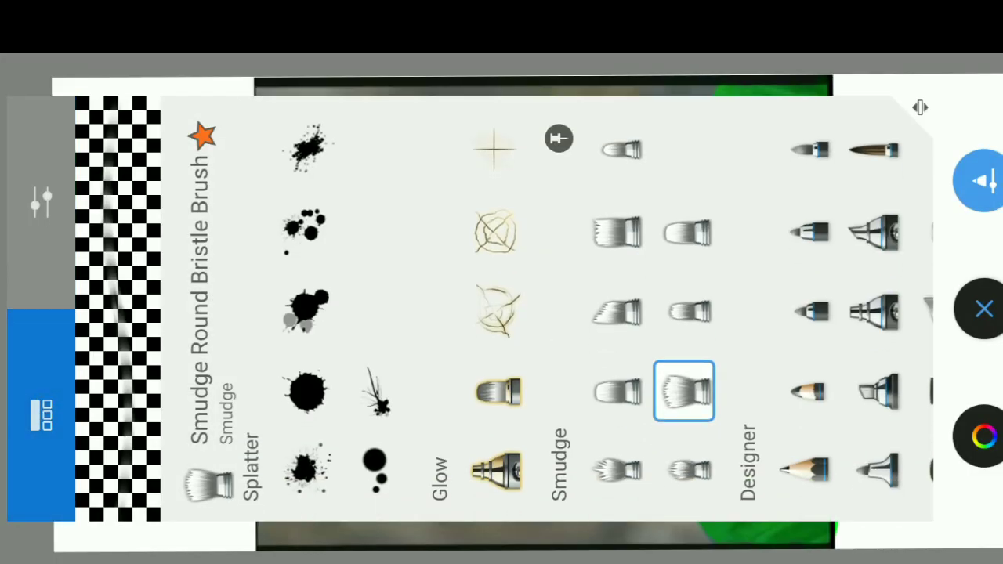
click(683, 470)
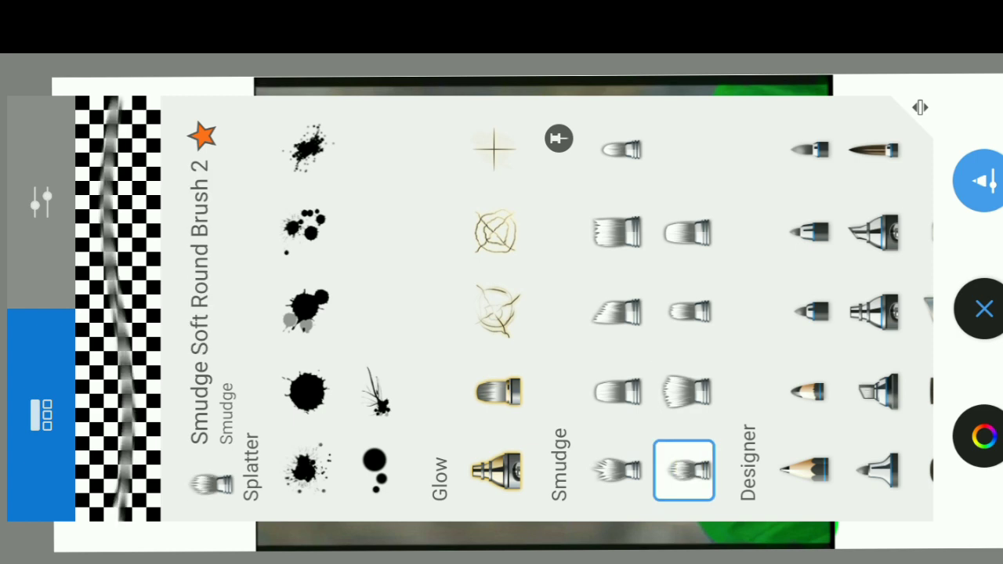
click(41, 203)
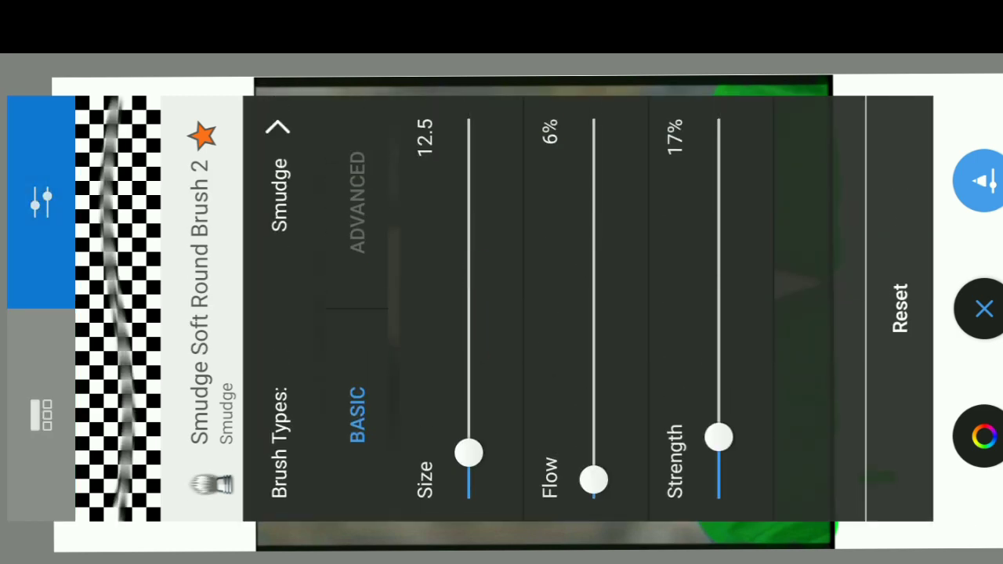
mouse_move(468, 452)
mouse_down()
mouse_move(483, 284)
mouse_move(503, 435)
mouse_up()
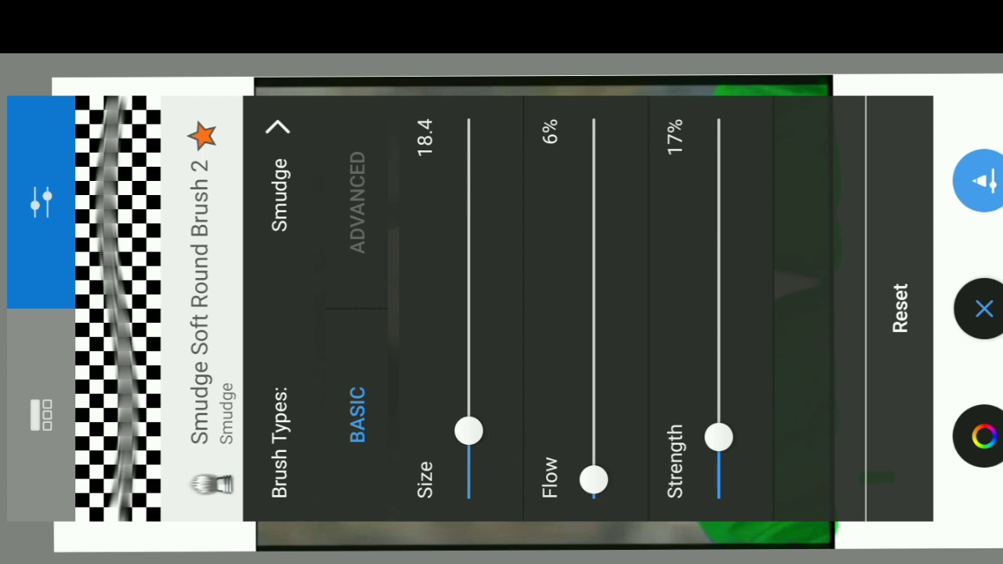
click(983, 307)
- Smudge the hair into smooth strands up close, then zoom out to the whole picture
mouse_move(559, 184)
mouse_down()
mouse_move(551, 278)
mouse_move(537, 258)
mouse_up()
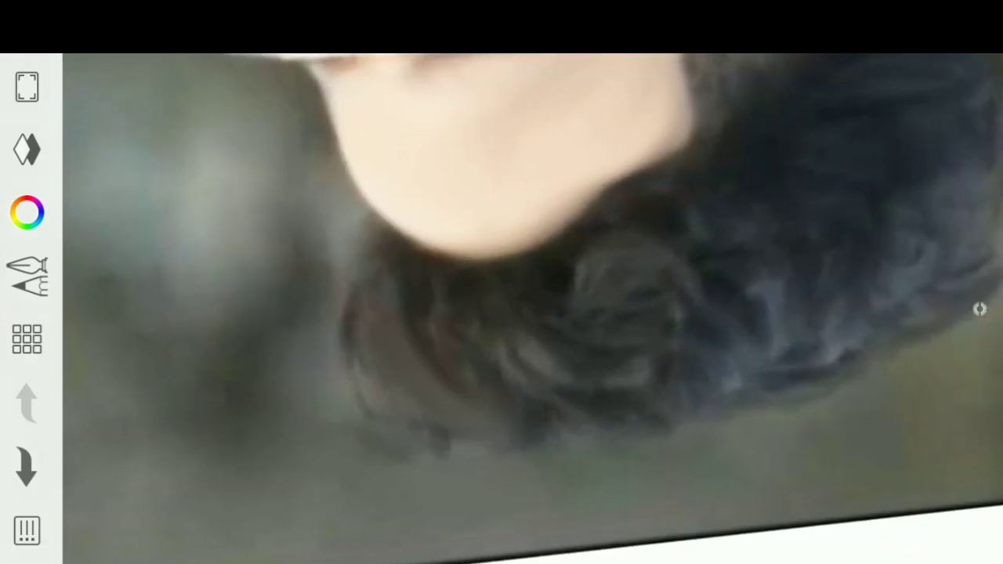
click(979, 308)
click(979, 308)
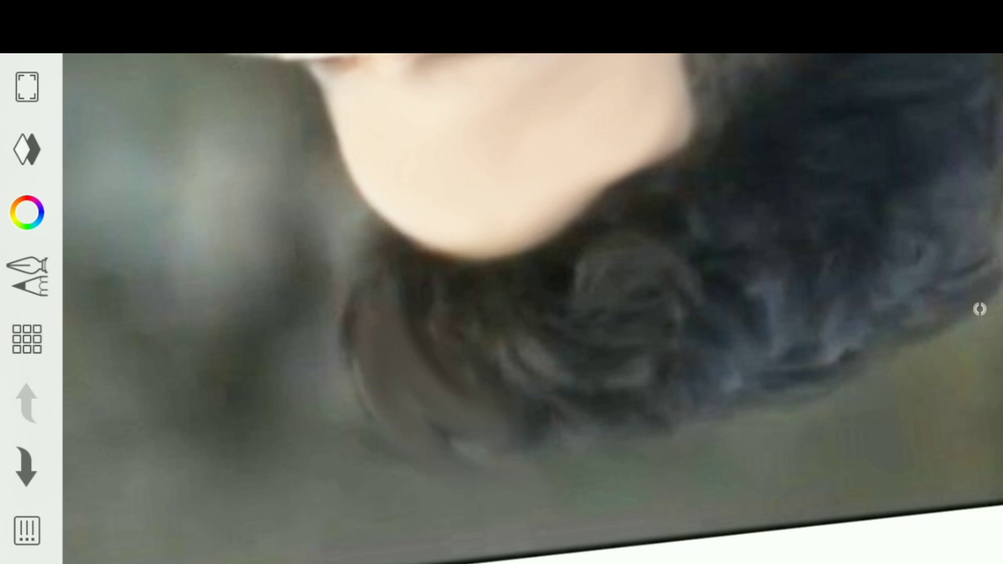
click(599, 486)
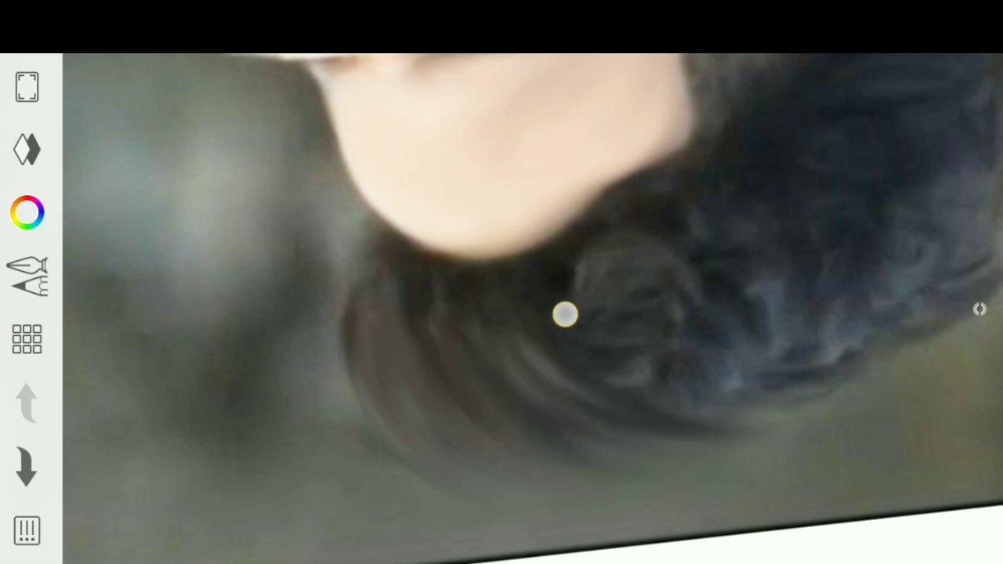
click(899, 117)
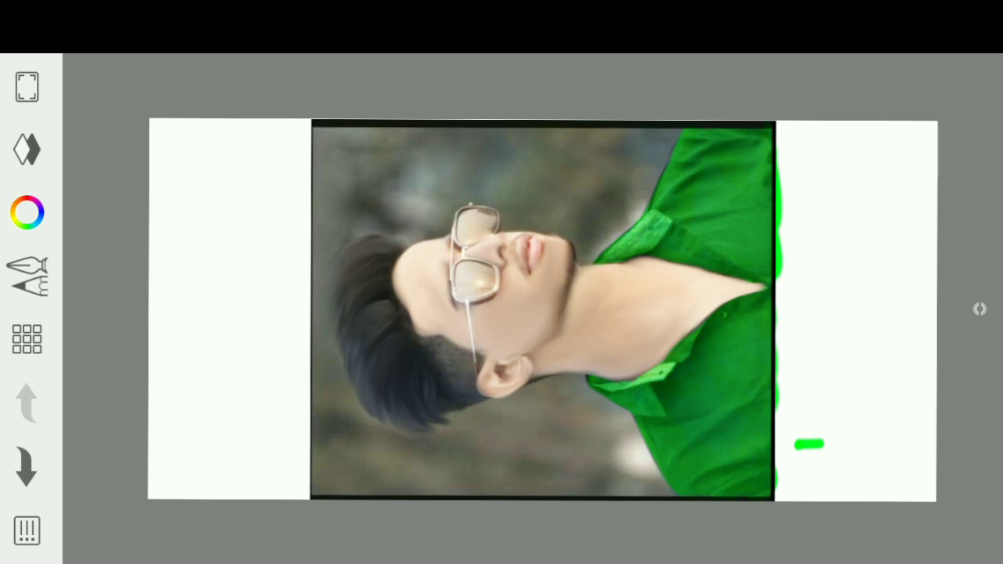
- Export the finished portrait through SketchBook's Share menu to the Share via sheet
click(26, 530)
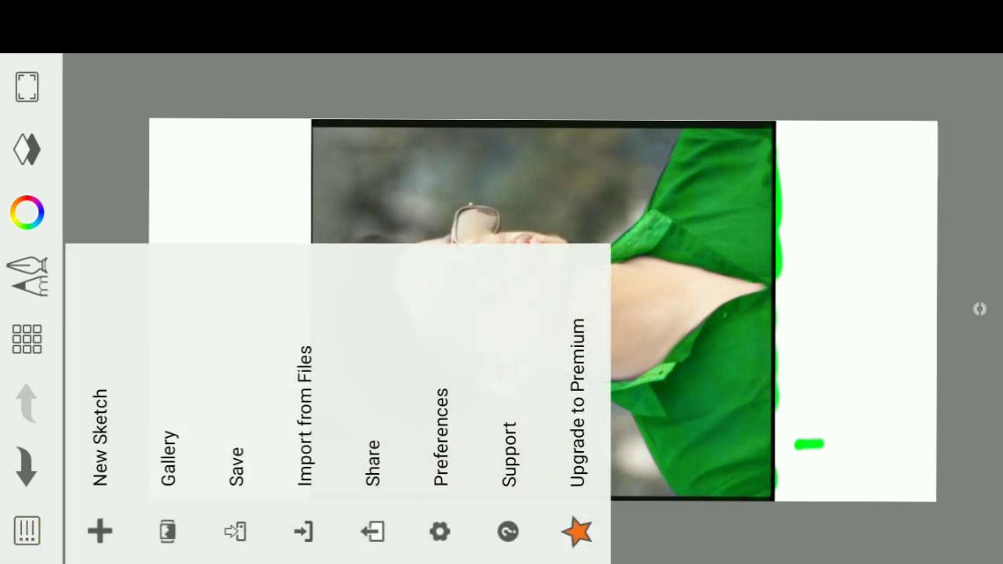
click(373, 486)
click(169, 400)
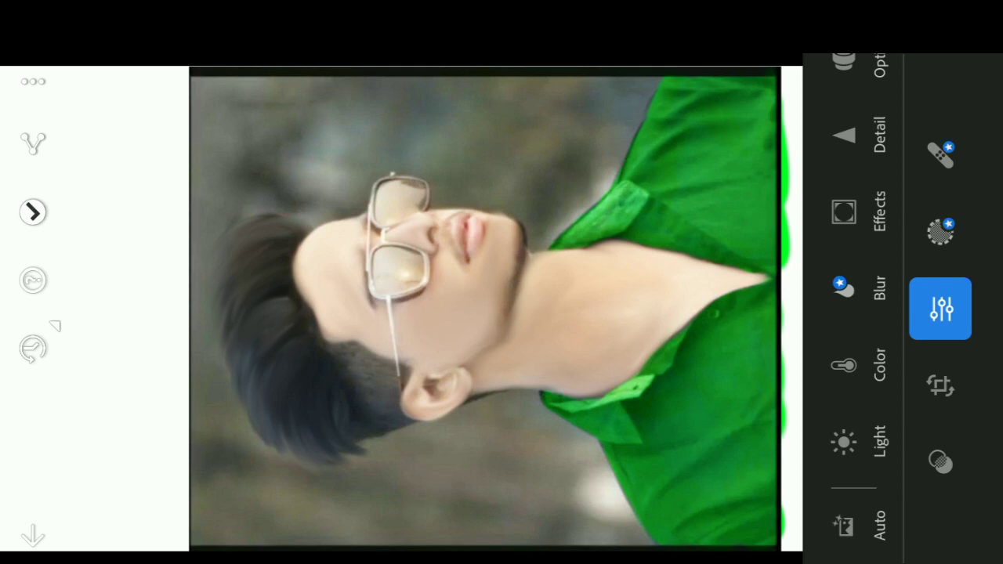
- In Color Mix, drain yellow saturation and boost the greens
click(844, 365)
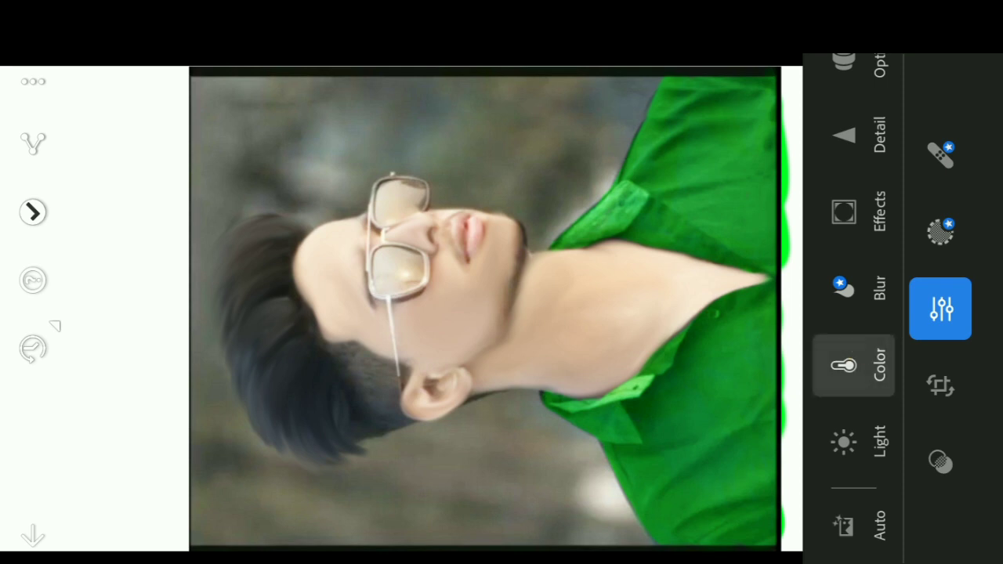
click(589, 123)
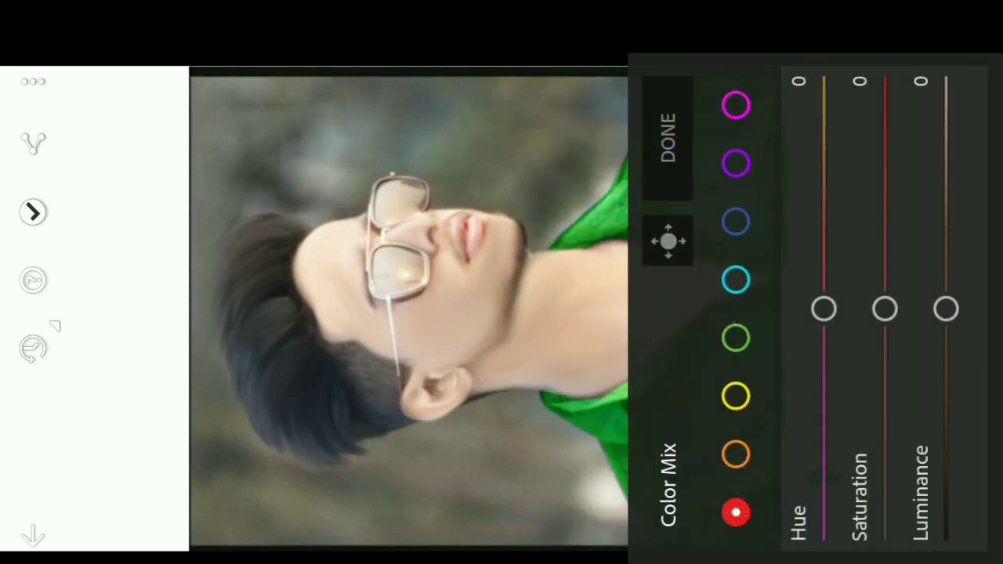
click(735, 396)
mouse_move(884, 308)
mouse_down()
mouse_move(884, 529)
mouse_move(884, 78)
mouse_up()
click(734, 338)
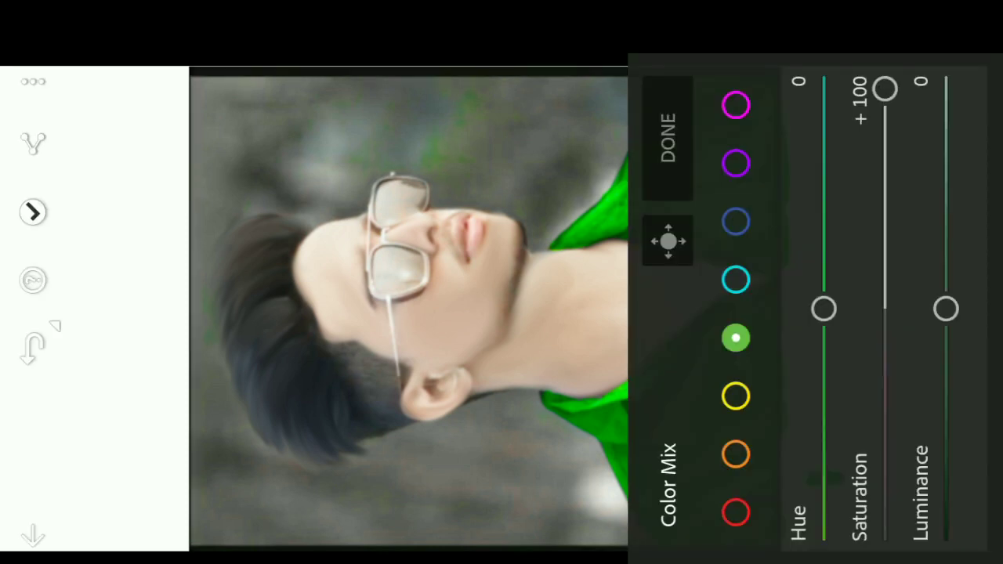
- Desaturate the reds, brighten orange luminance and set orange saturation to -13
click(734, 512)
drag(887, 312, 893, 533)
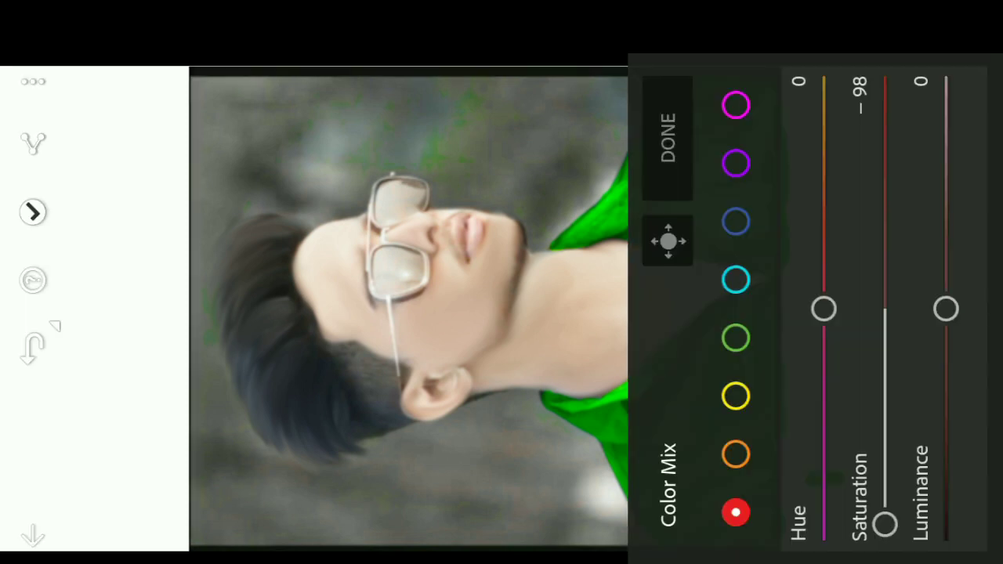
click(735, 453)
mouse_move(885, 308)
mouse_down()
mouse_move(888, 407)
mouse_move(884, 374)
mouse_up()
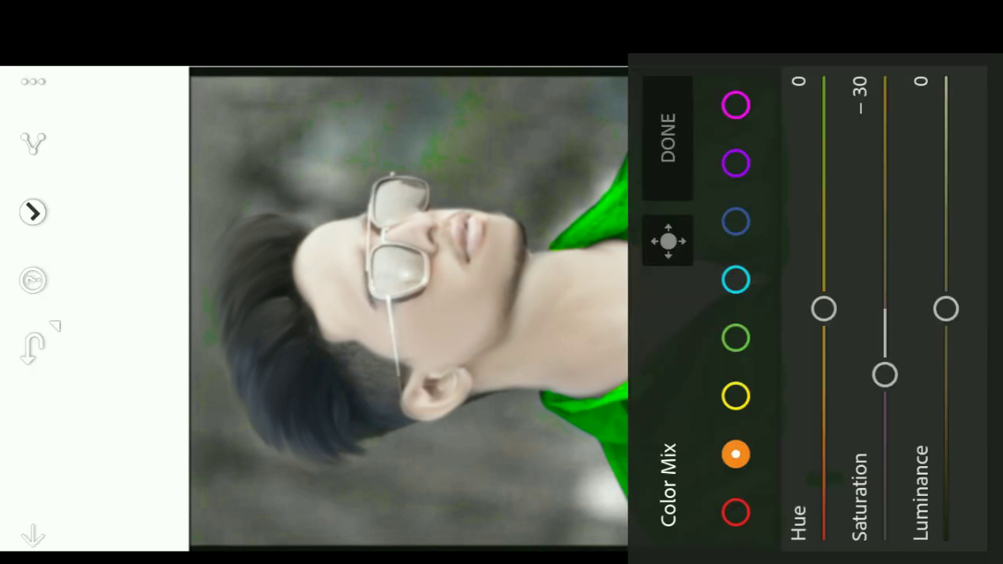
drag(946, 308, 948, 148)
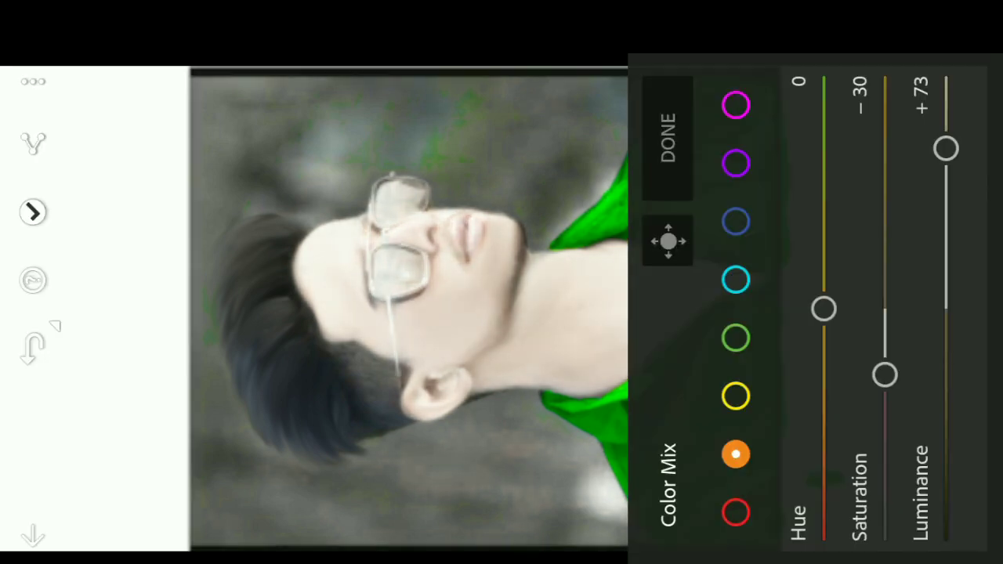
drag(884, 374, 884, 337)
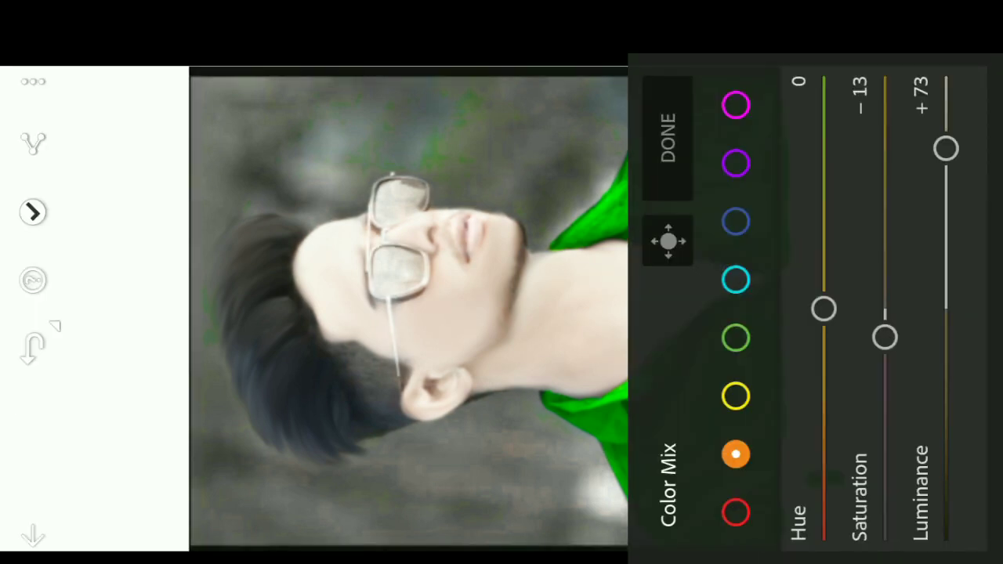
- Set aqua, blue, purple and magenta saturation to -100 and confirm
click(735, 337)
click(734, 280)
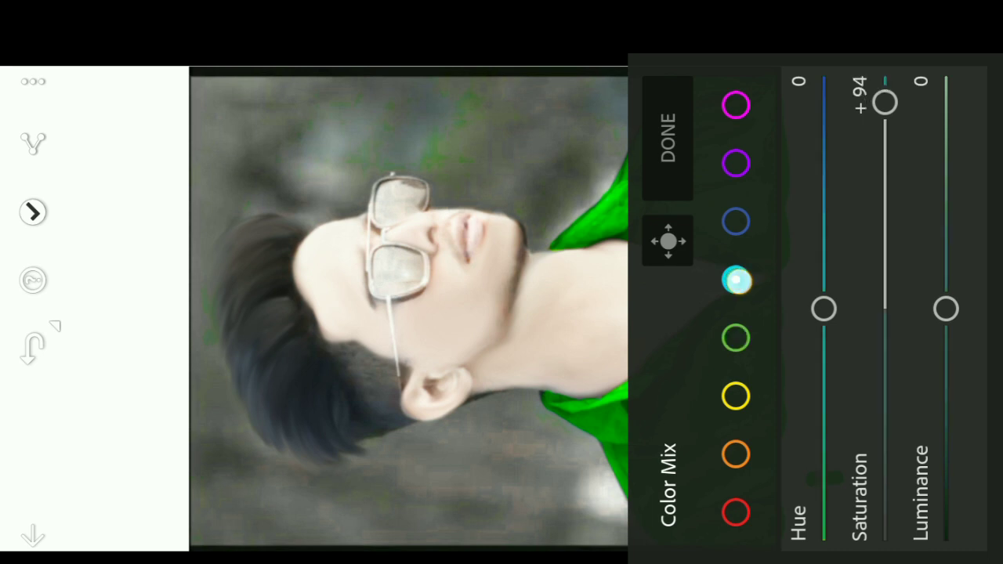
mouse_move(884, 306)
mouse_down()
mouse_move(903, 437)
mouse_move(901, 525)
mouse_up()
click(735, 222)
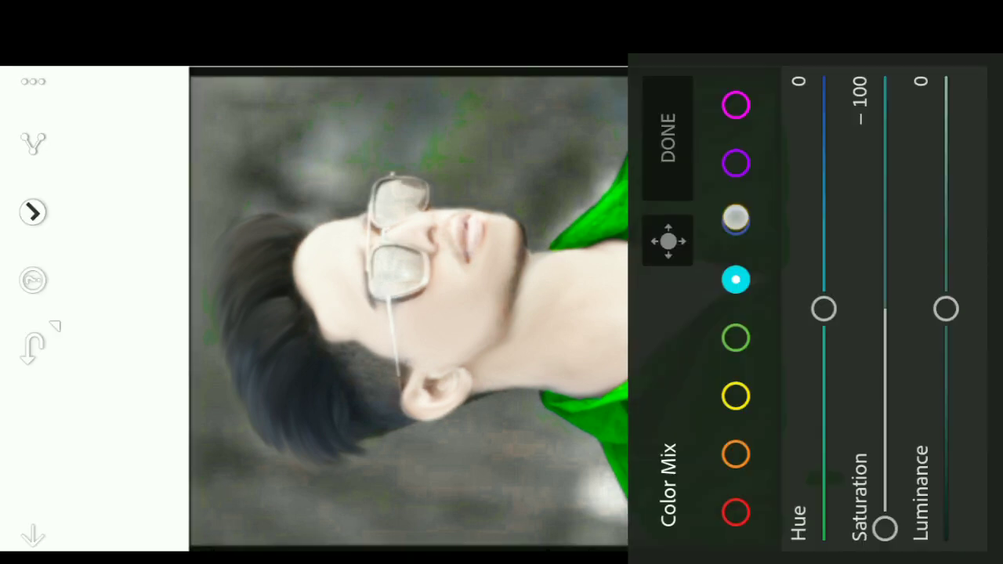
drag(897, 321, 883, 526)
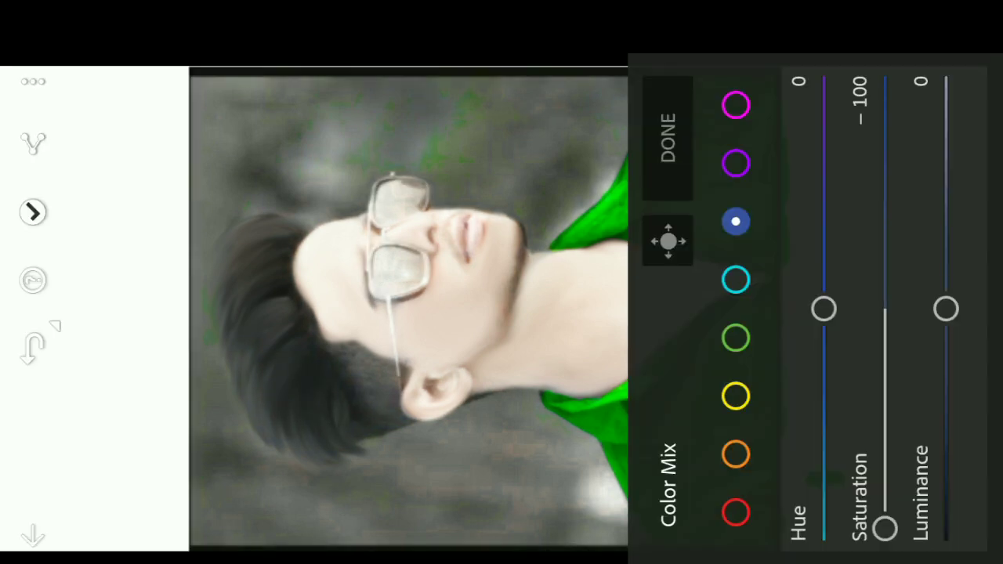
click(735, 163)
drag(883, 307, 883, 529)
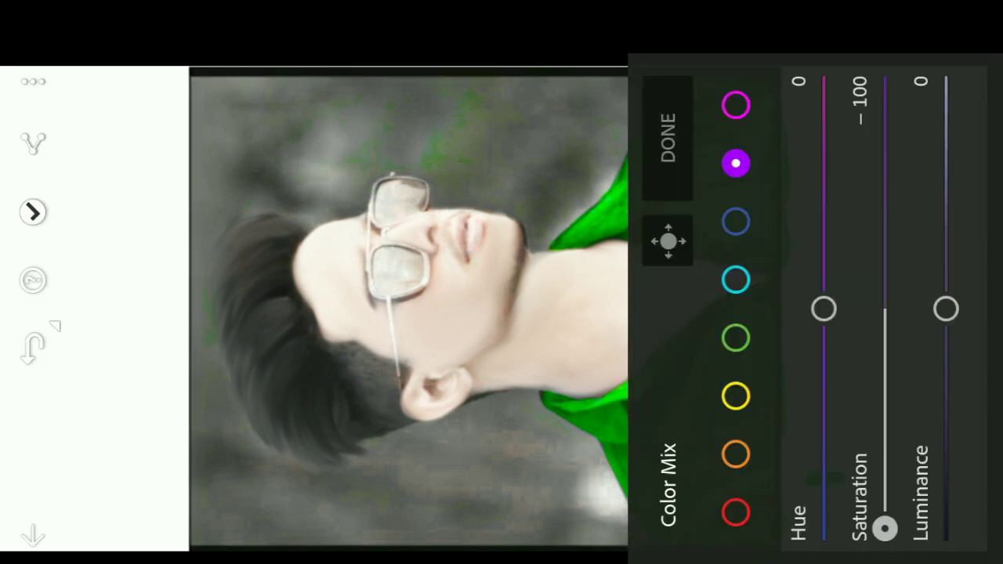
click(735, 104)
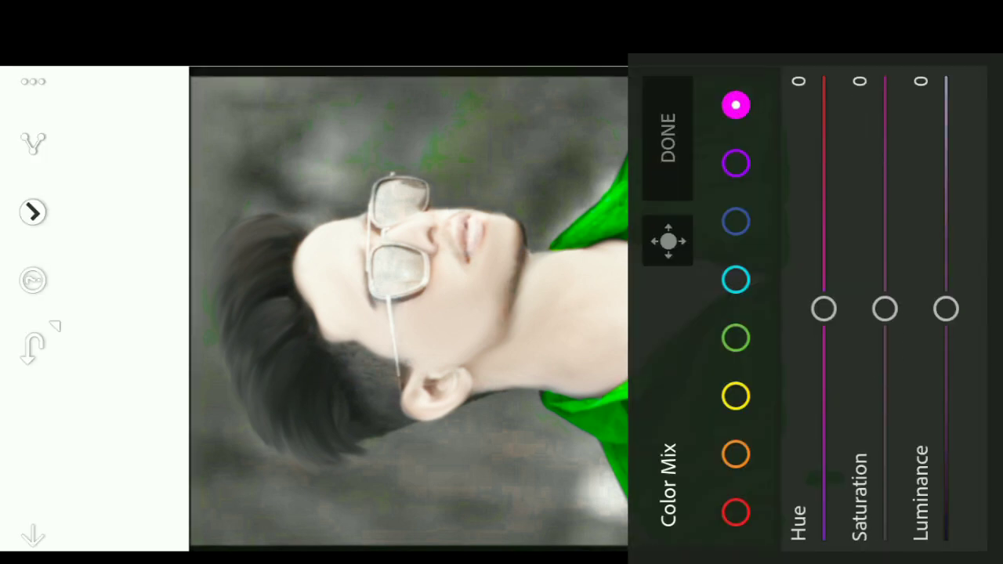
drag(883, 308, 884, 528)
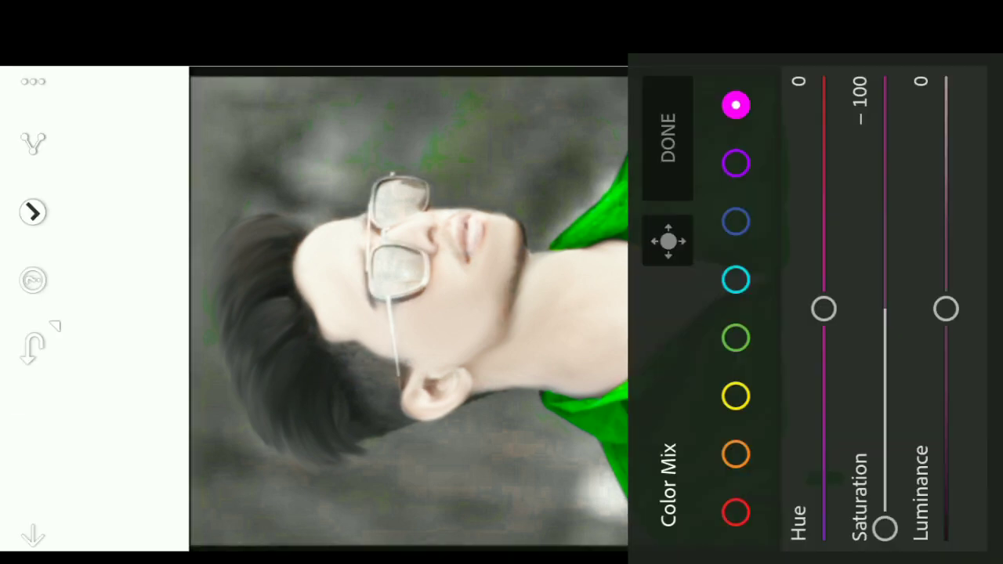
click(667, 138)
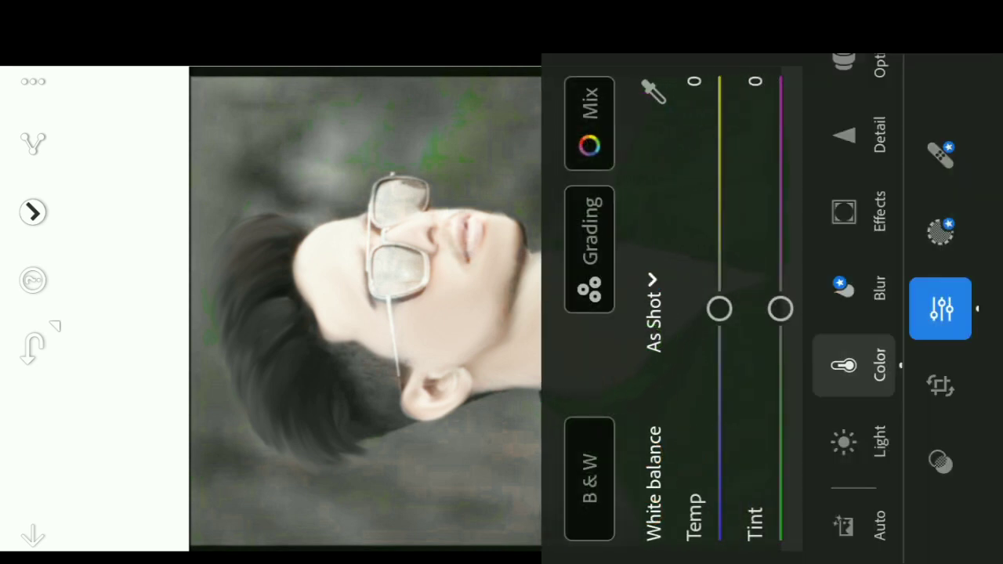
- Set Effects to Texture -16, Clarity +19 and Dehaze +8, and Vignette Amount to -12
click(854, 212)
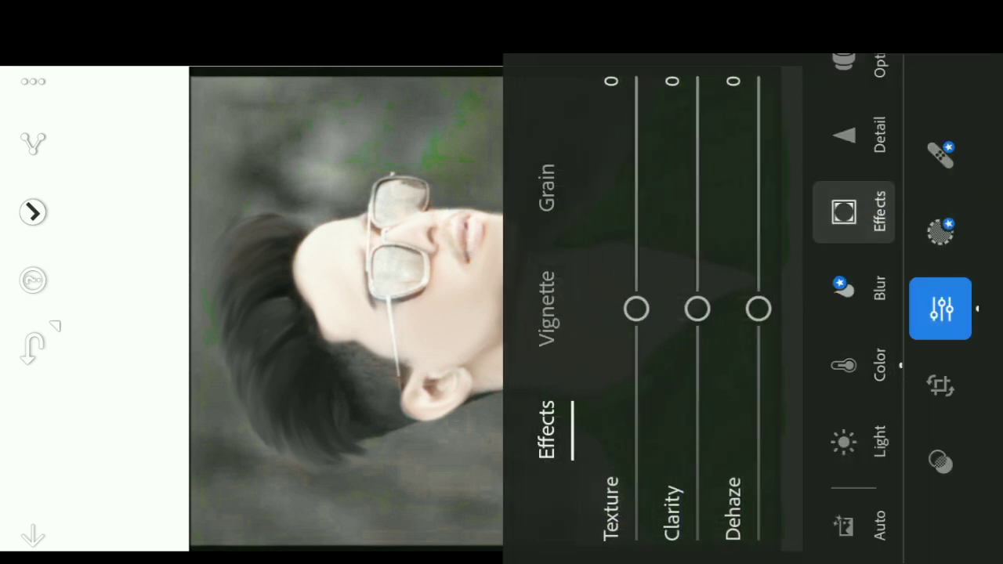
drag(636, 307, 637, 345)
mouse_move(697, 308)
mouse_down()
mouse_move(697, 245)
mouse_move(697, 267)
mouse_up()
drag(758, 308, 757, 292)
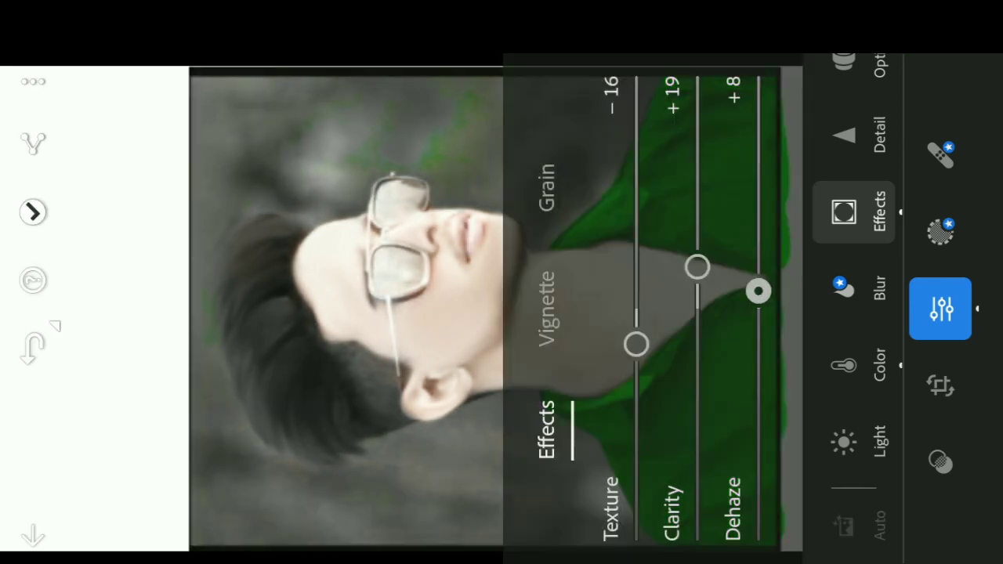
click(546, 309)
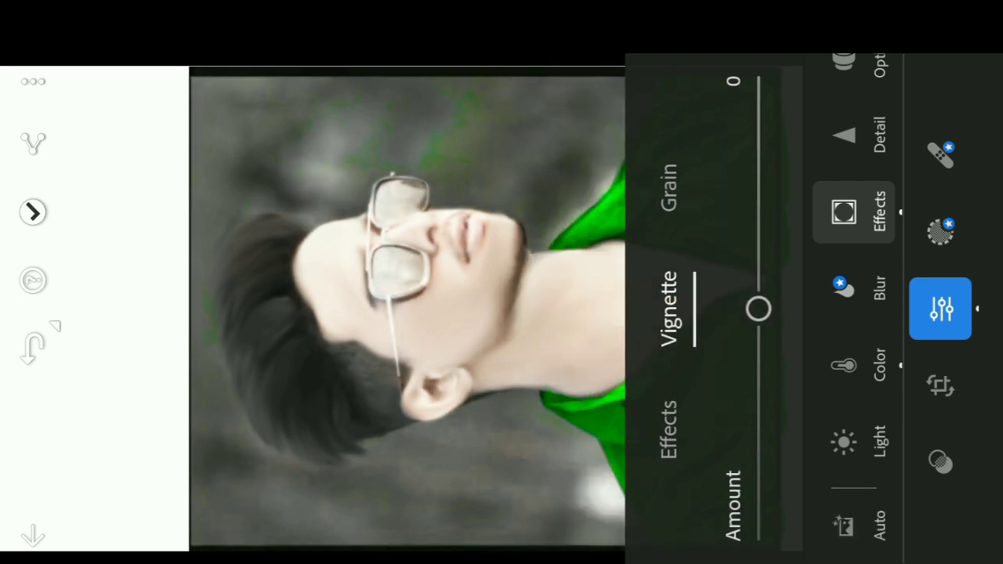
drag(756, 306, 756, 335)
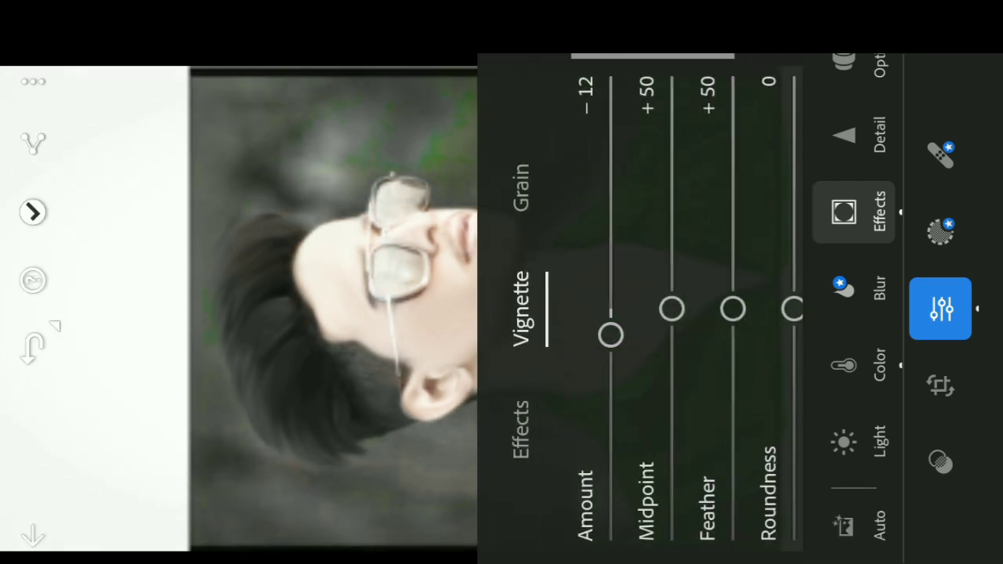
- Set Sharpening to +16 and Color noise Reduction to +14, with Smoothness and Detail at +100
click(854, 135)
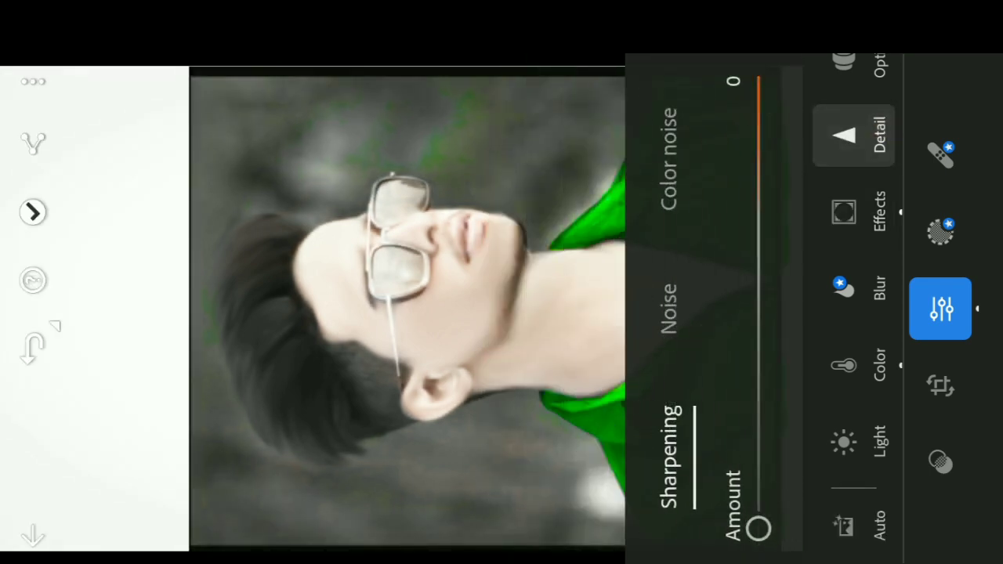
drag(758, 528, 758, 481)
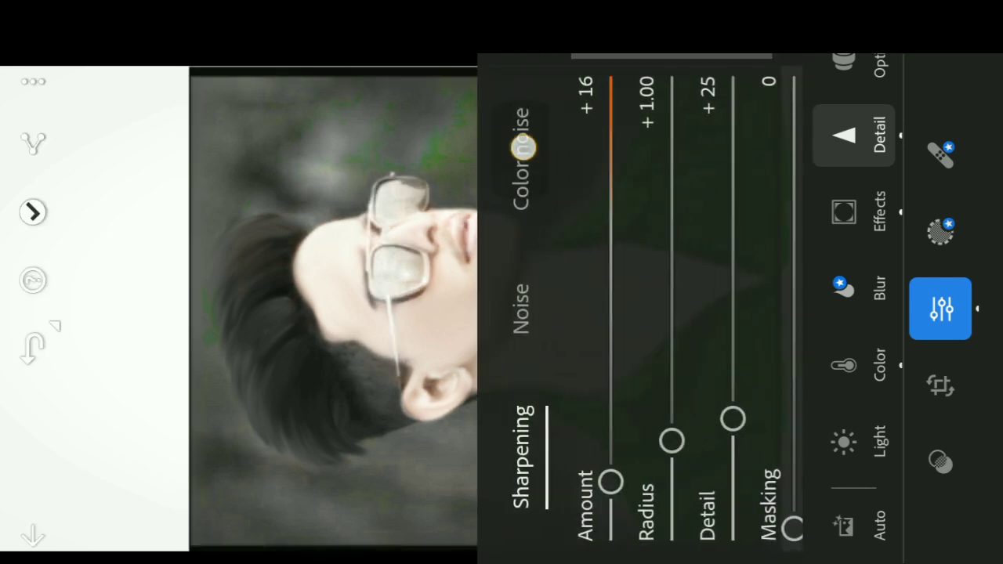
click(522, 147)
drag(758, 529, 757, 466)
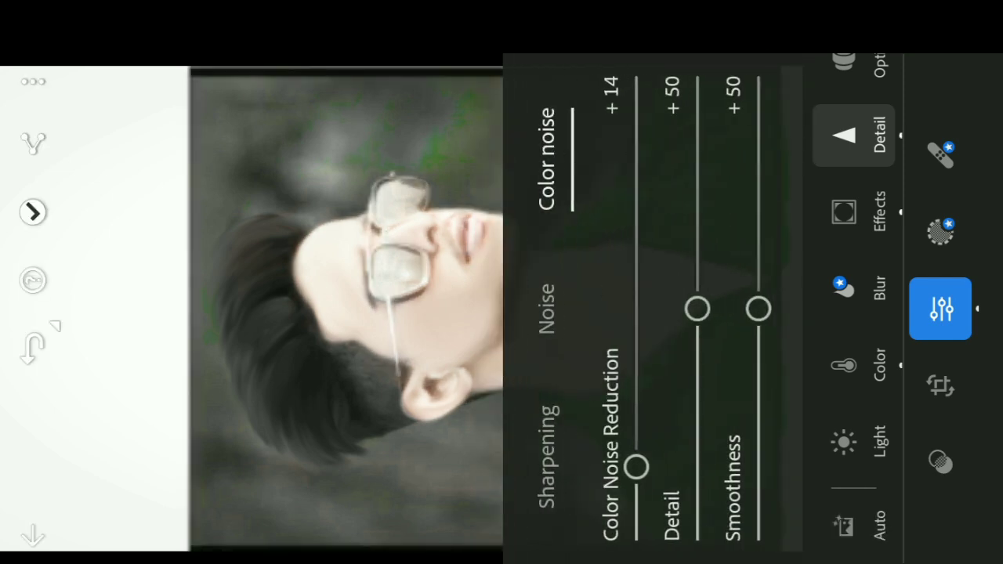
drag(758, 157, 758, 88)
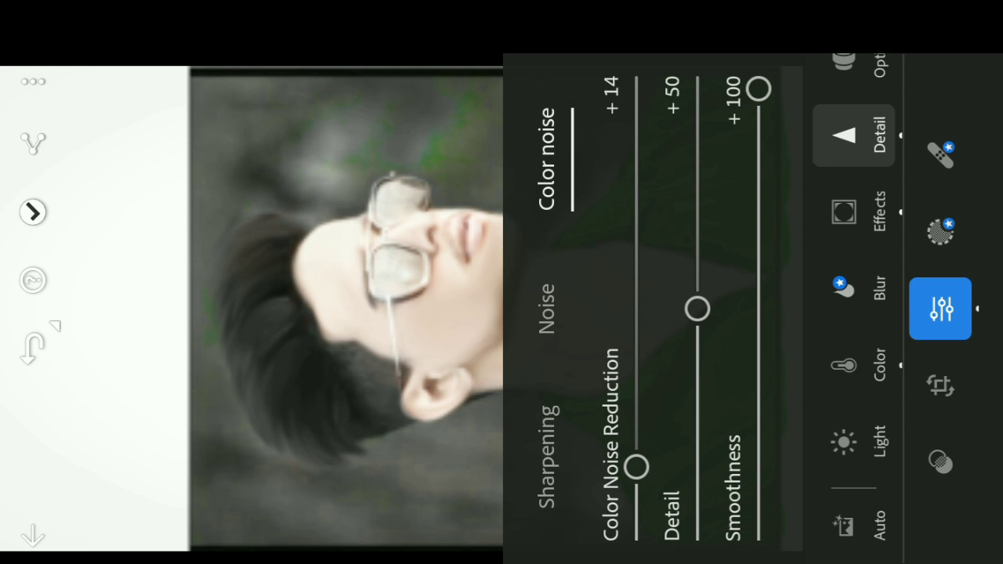
drag(697, 308, 696, 89)
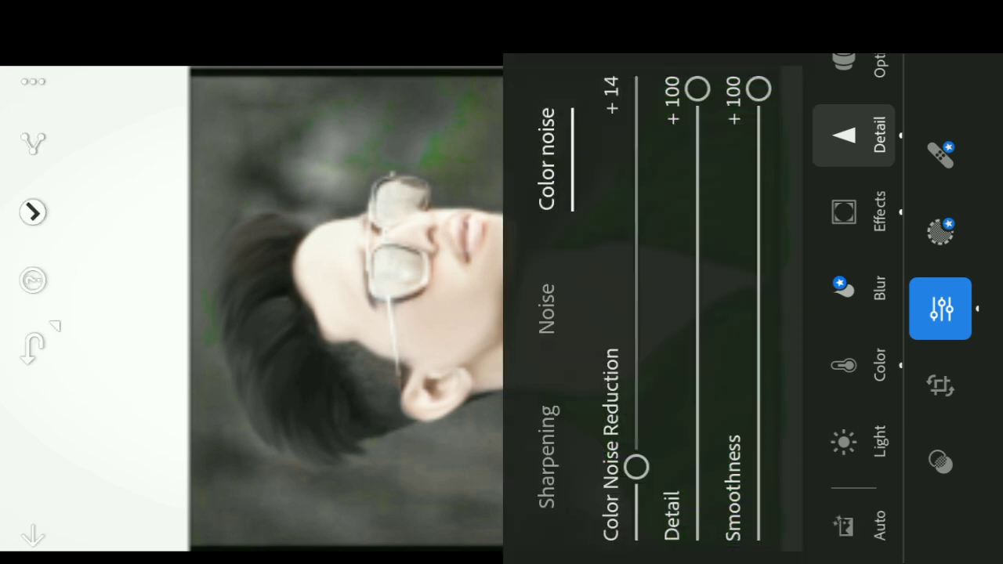
- Share the edited portrait through the Share via sheet to Picsart
click(43, 130)
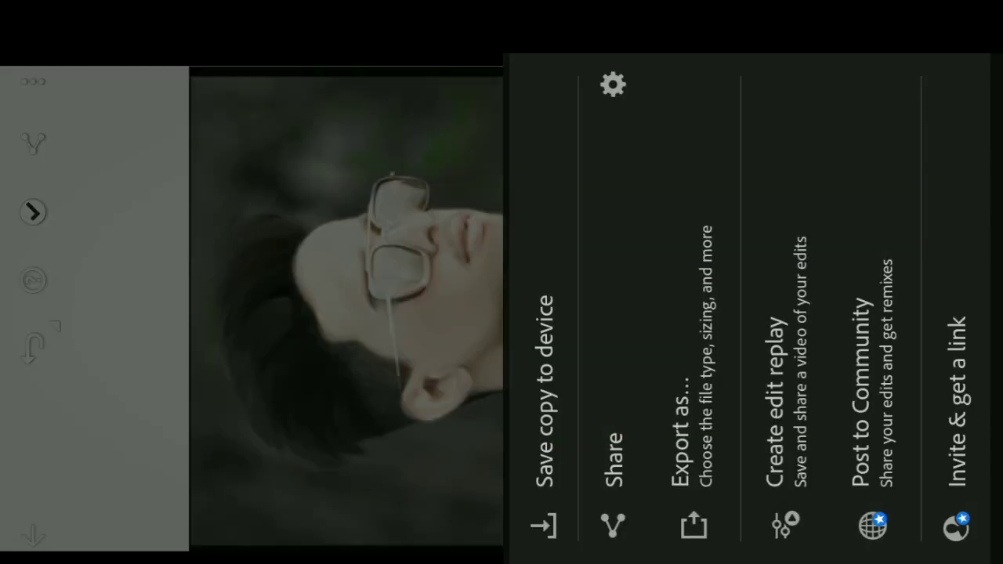
click(608, 264)
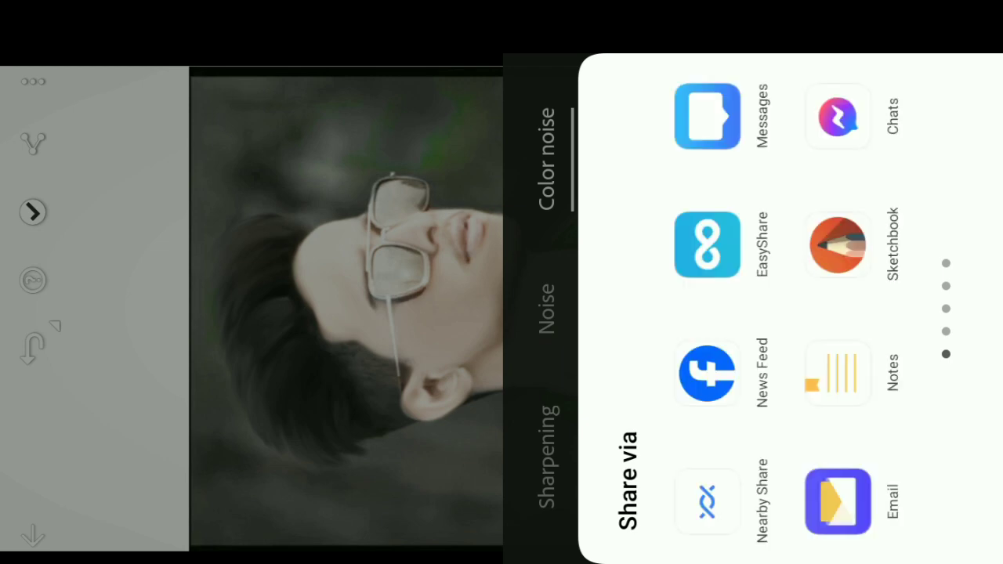
drag(783, 156, 783, 470)
drag(783, 157, 784, 470)
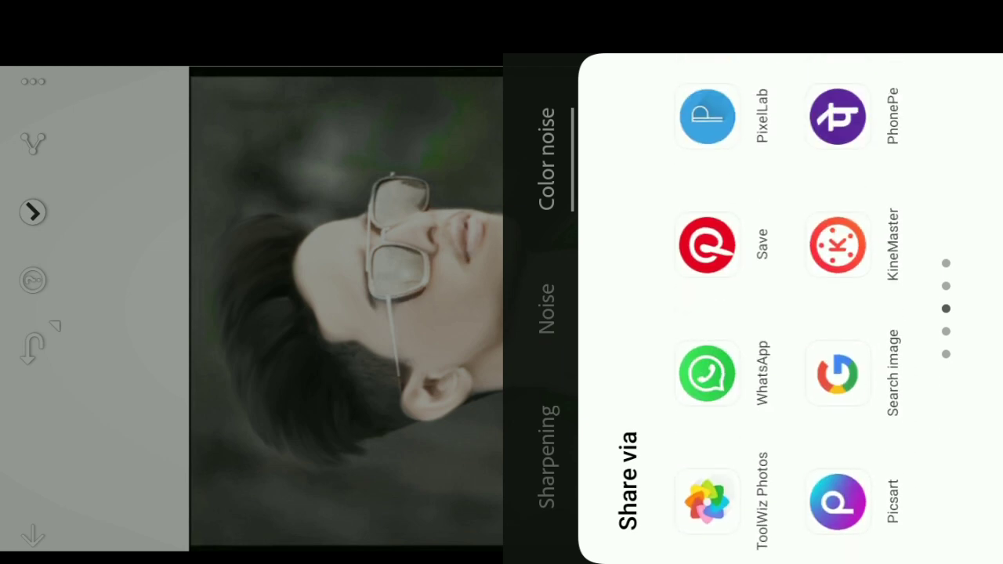
click(837, 502)
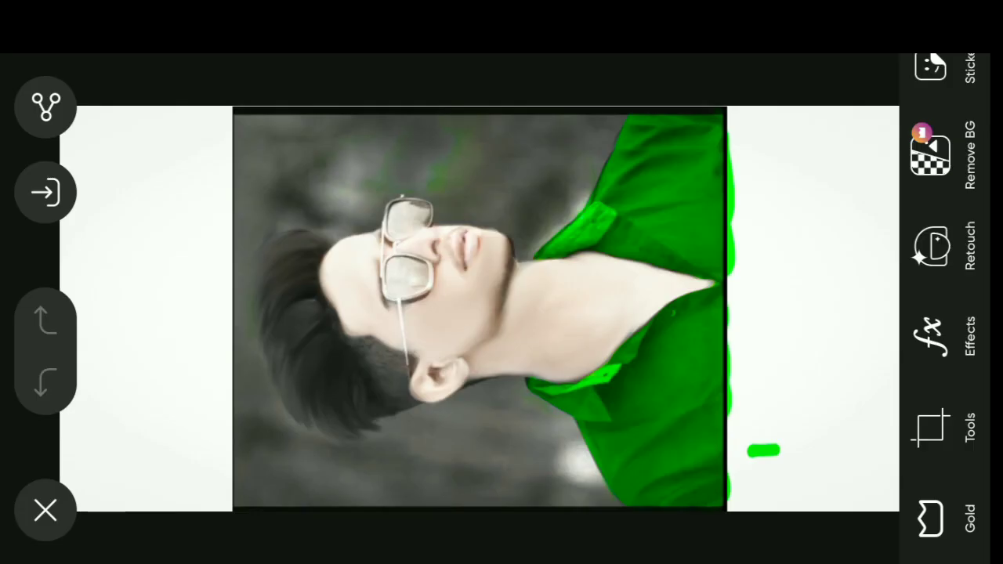
- Search stickers for 'redbackground' and place the plain red square over the portrait
drag(940, 157, 940, 313)
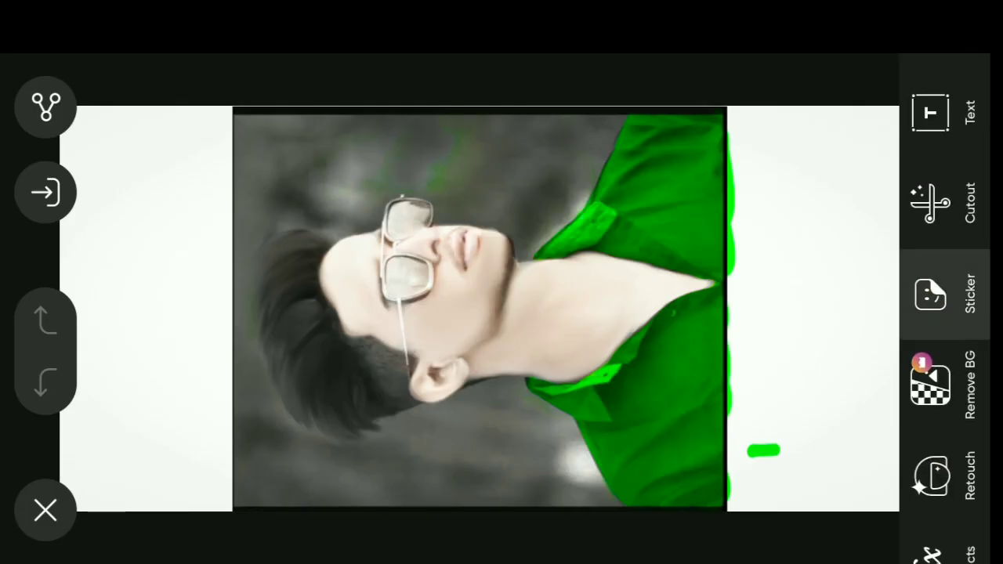
click(940, 293)
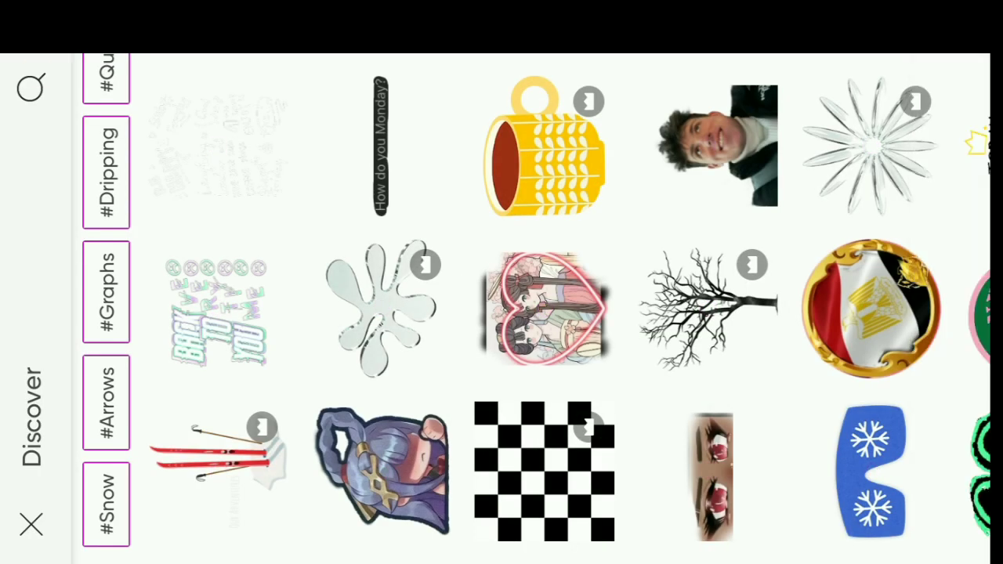
click(32, 87)
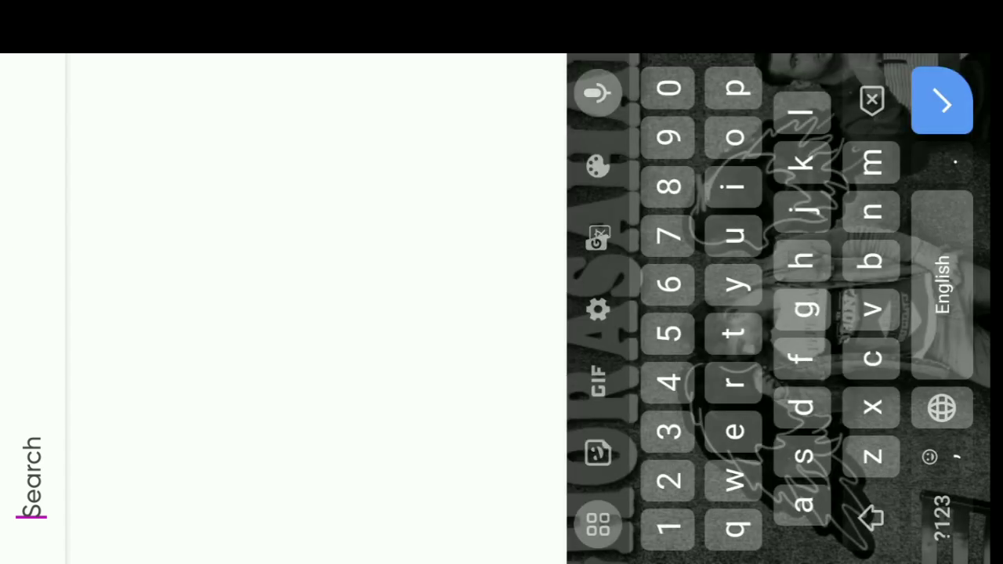
text(ra)
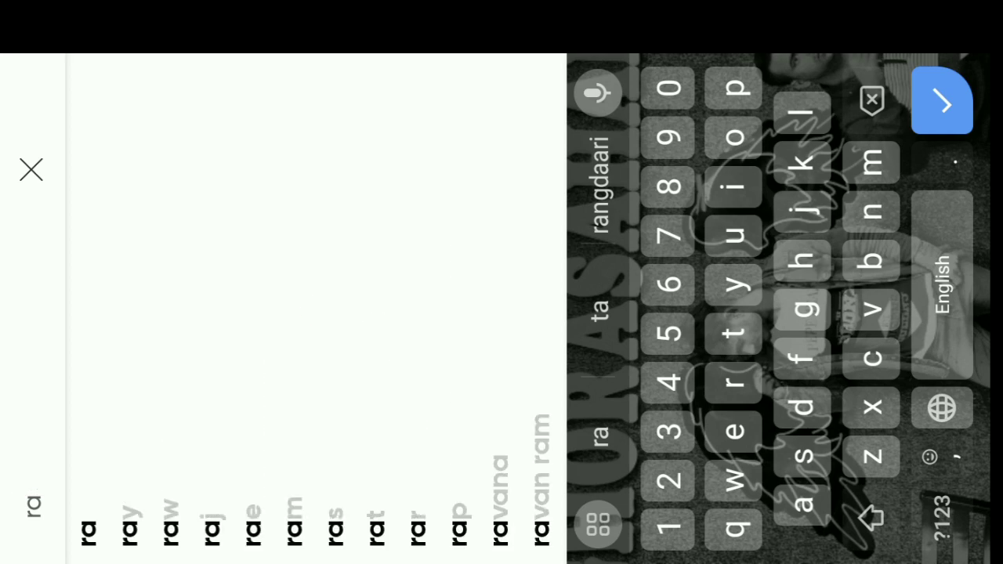
key(BackSpace)
key(BackSpace)
text(red)
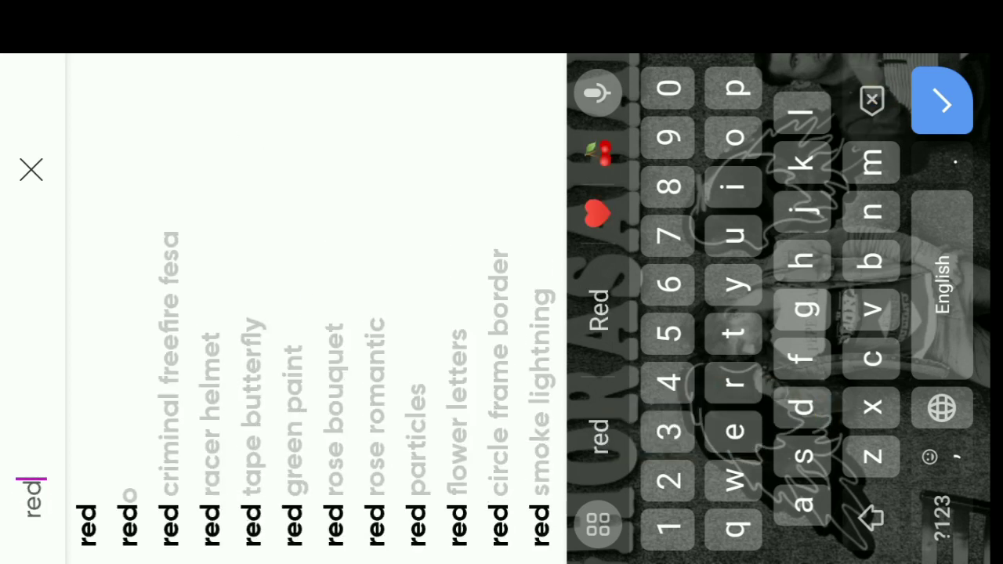
click(599, 309)
text(b)
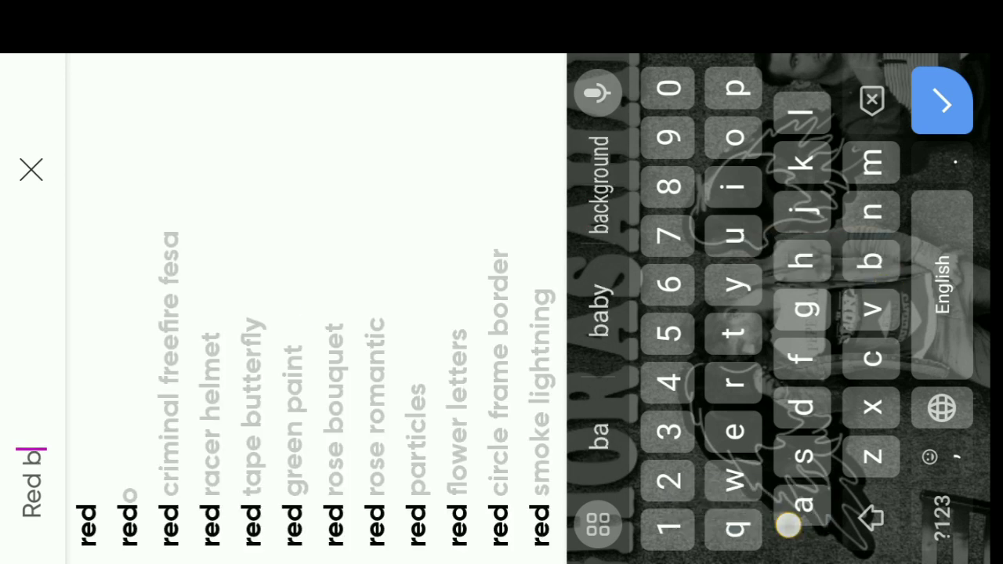
click(599, 184)
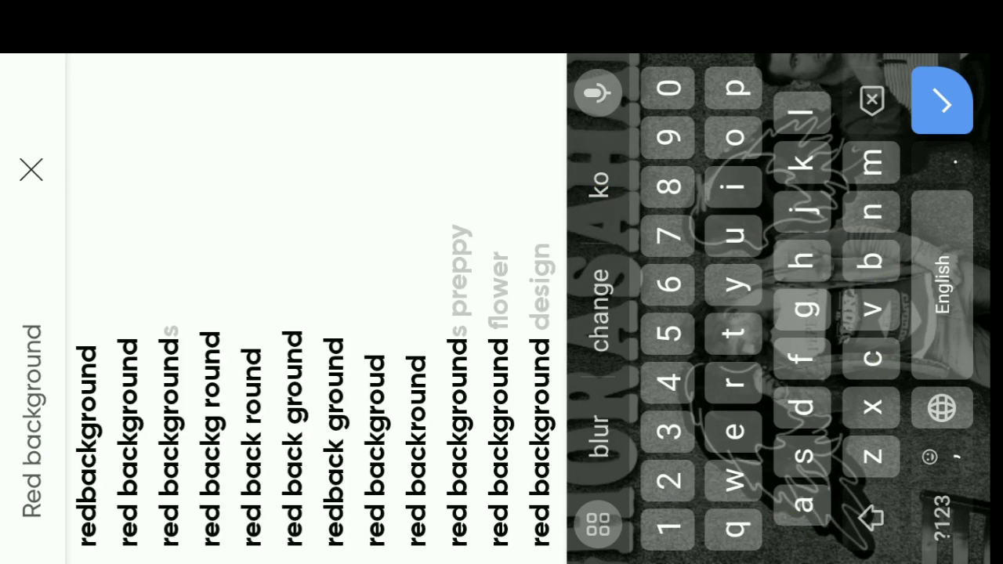
click(87, 445)
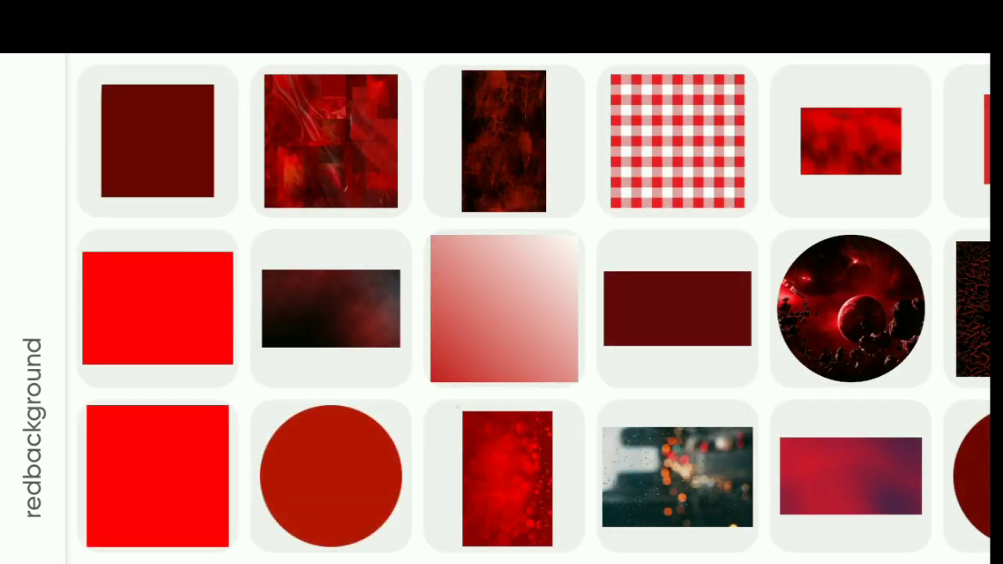
click(157, 308)
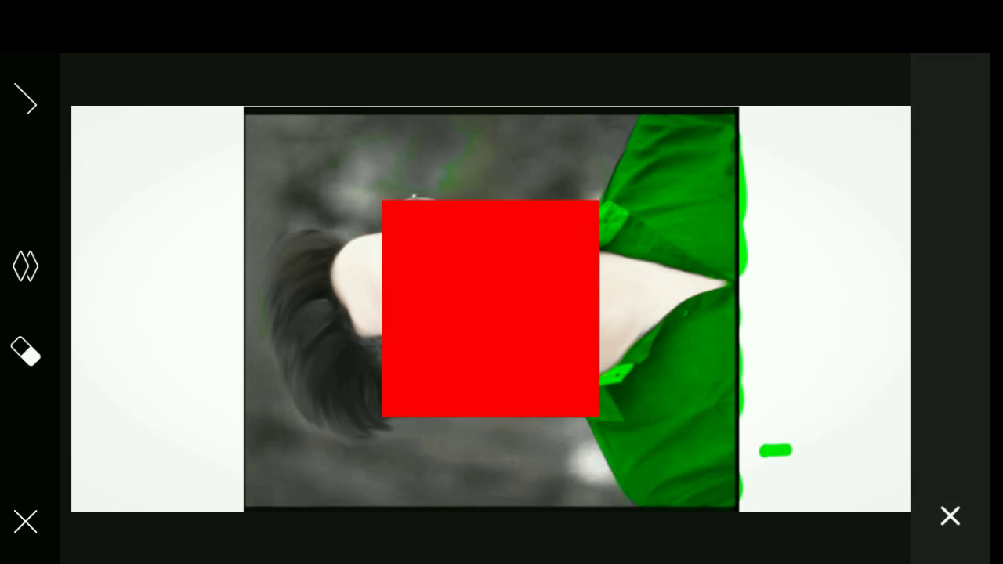
- Shrink the red square, move it over the glasses, and lower its opacity to 65
drag(564, 199, 528, 230)
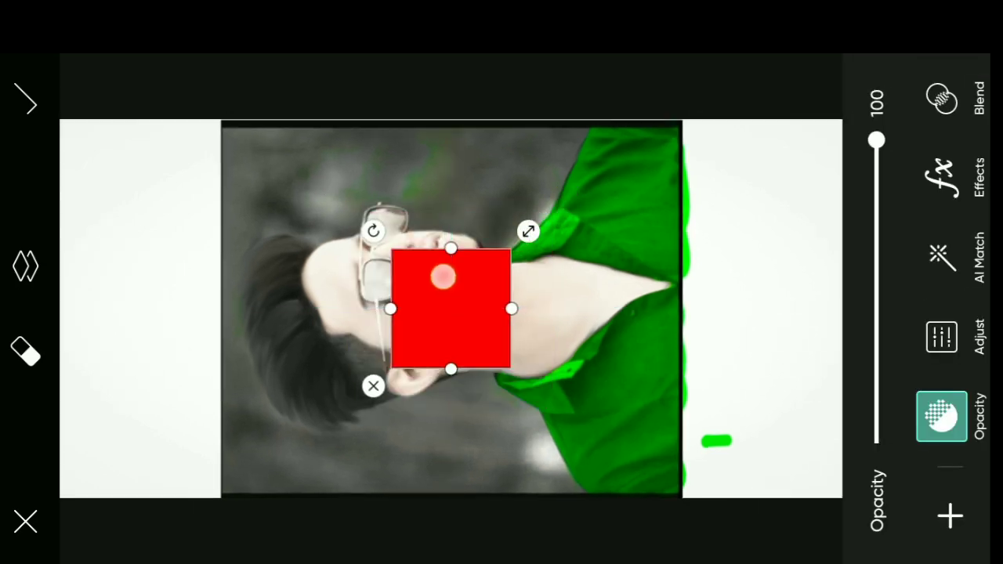
mouse_move(441, 275)
mouse_down()
mouse_move(369, 227)
mouse_move(358, 204)
mouse_up()
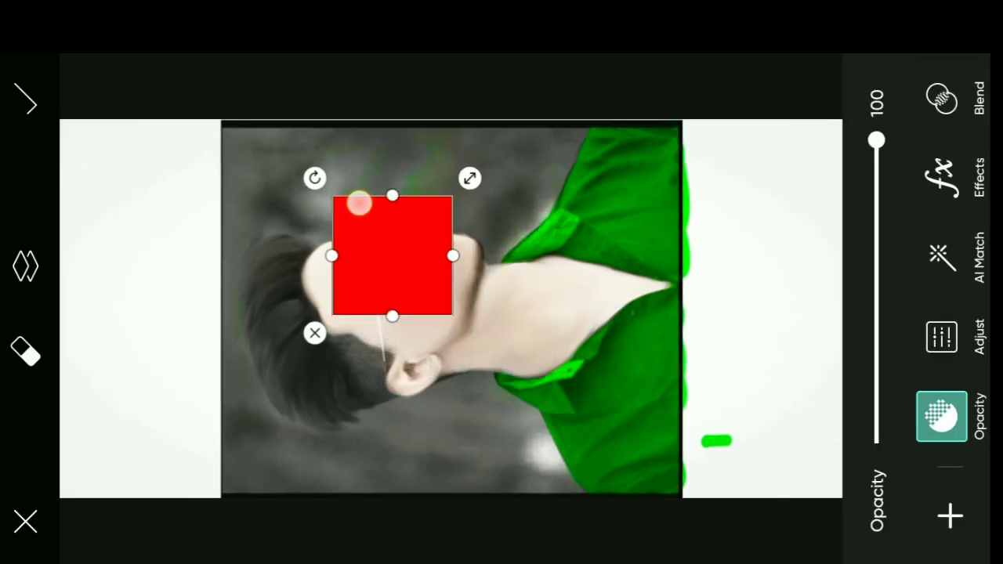
drag(875, 139, 854, 247)
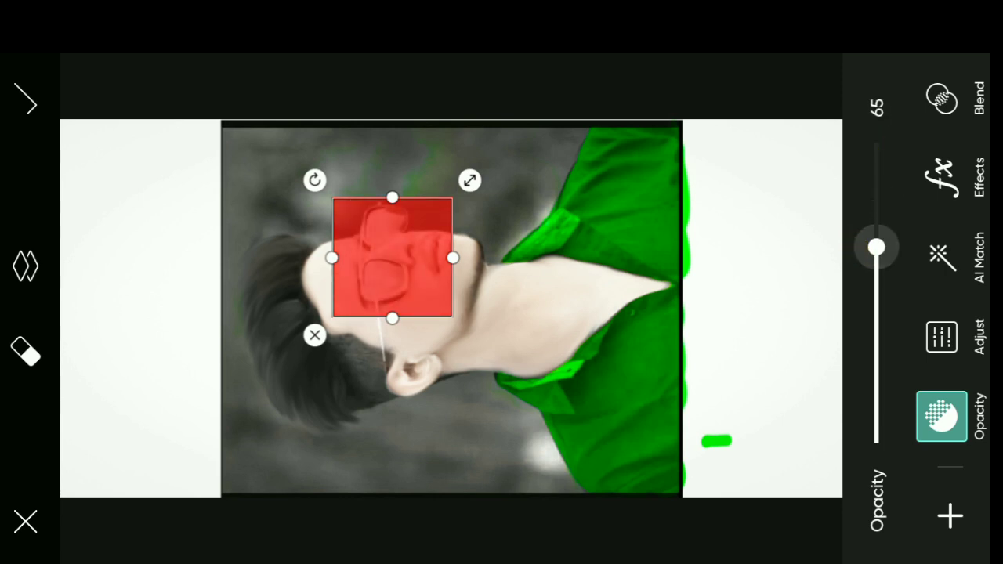
click(25, 352)
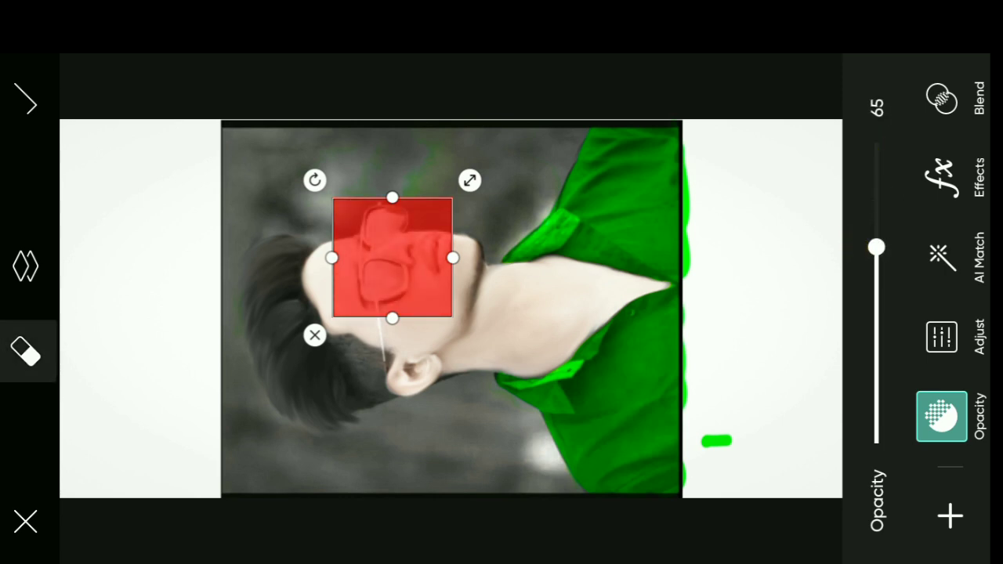
- Use Restore with a size-32 brush to paint the red layer back over the lenses
click(933, 354)
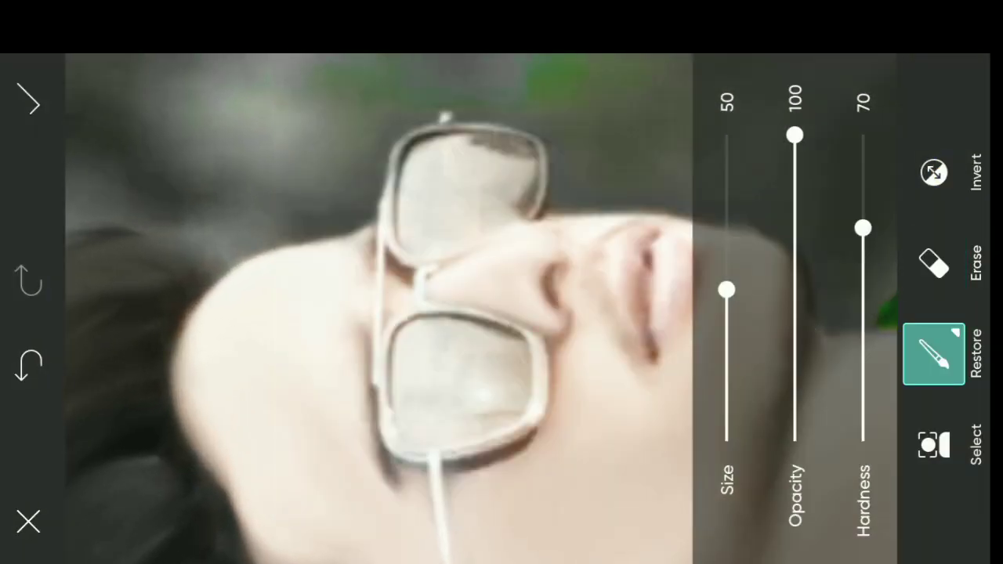
drag(728, 307, 740, 338)
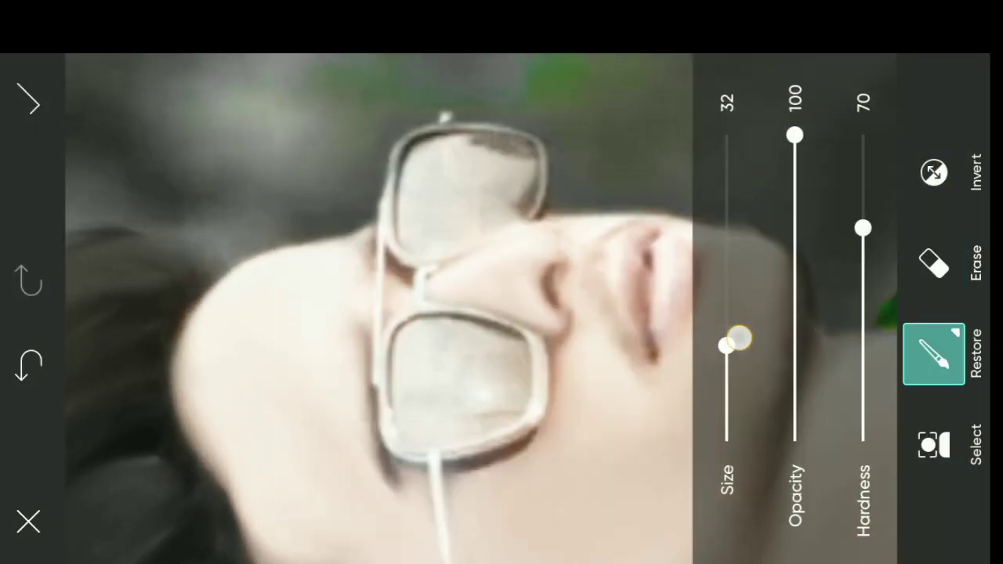
drag(859, 215, 861, 180)
click(933, 354)
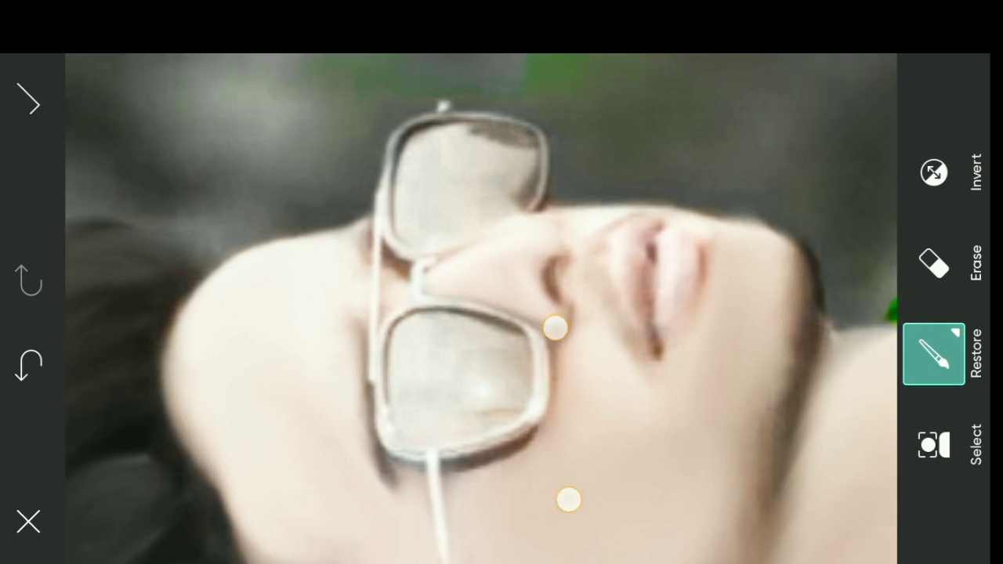
scroll(619, 369, up, 5)
mouse_move(454, 327)
mouse_down()
mouse_move(523, 306)
mouse_move(420, 264)
mouse_move(528, 304)
mouse_move(513, 226)
mouse_up()
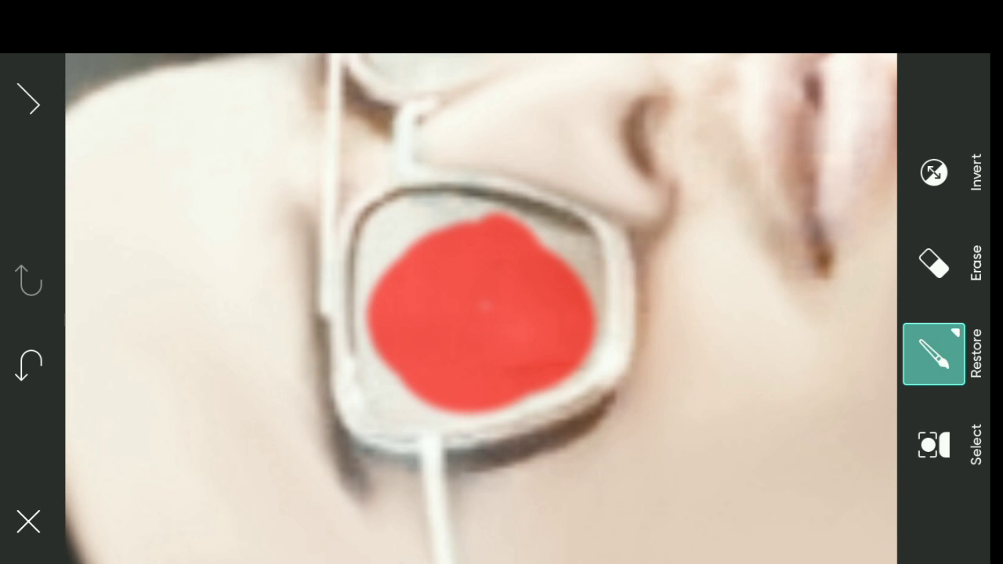
- Apply the mask, raise the red layer's opacity to 100, and merge it into the photo
click(28, 100)
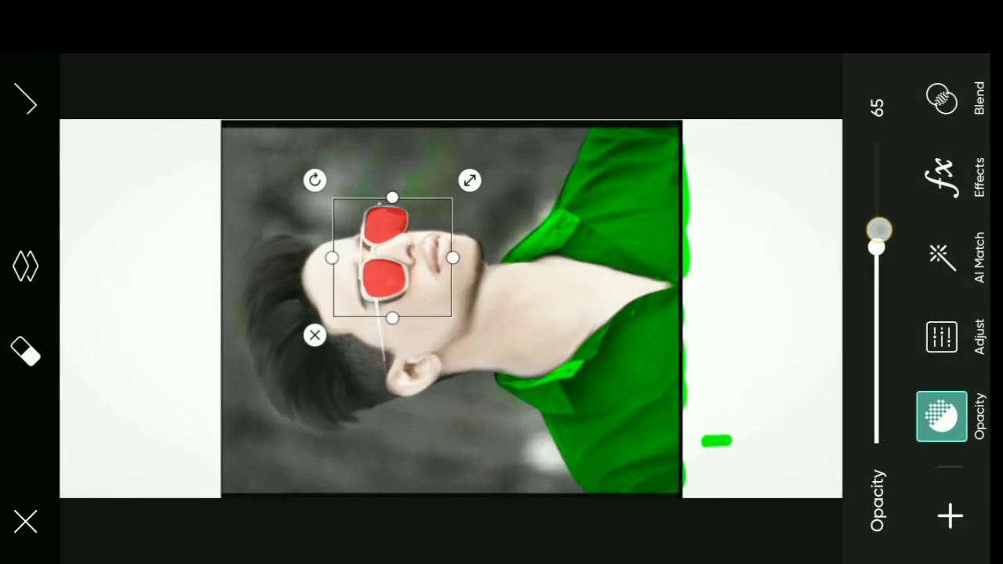
drag(879, 235, 879, 139)
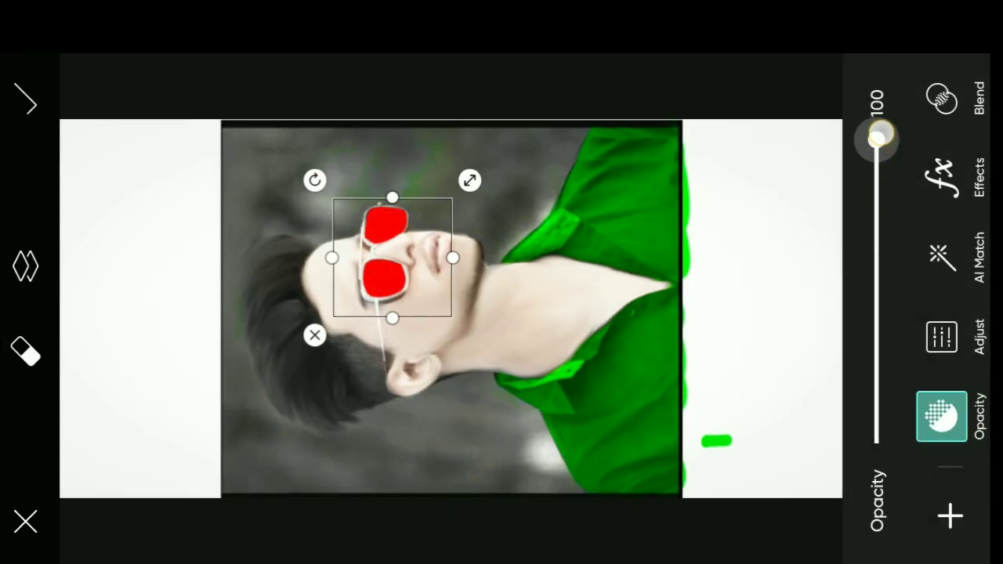
click(28, 97)
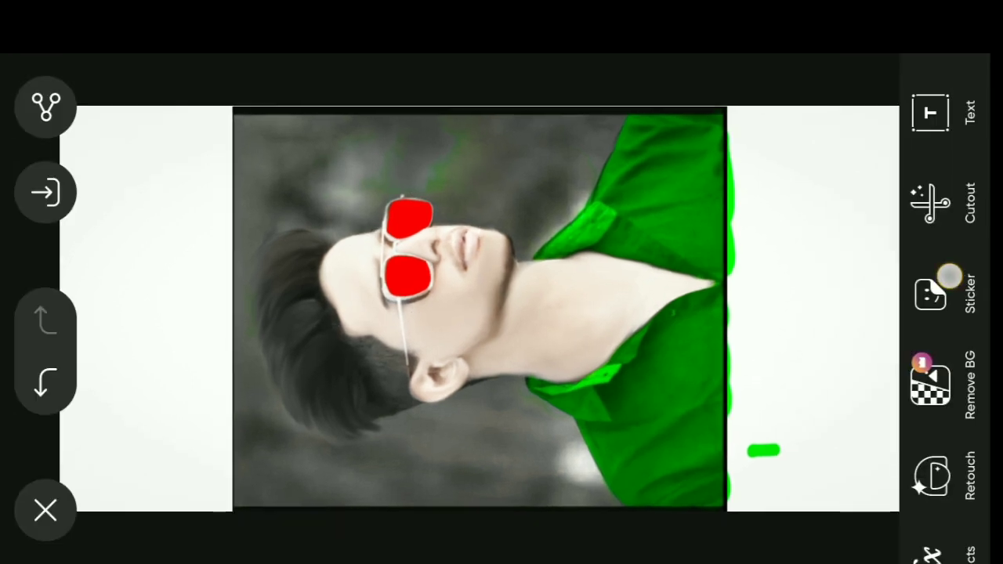
- Open Retouch > Hair Color and choose the red shade
drag(948, 275, 948, 45)
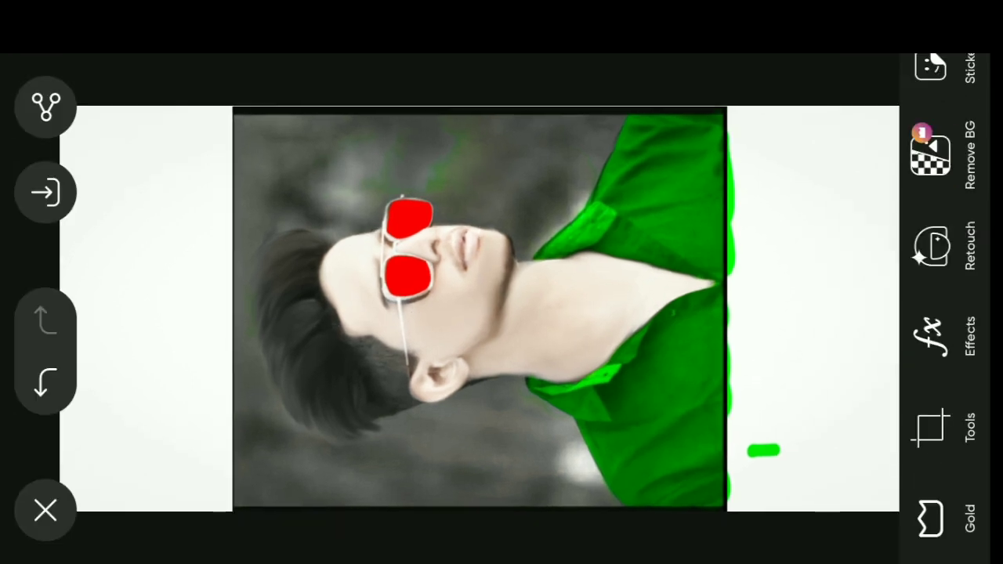
click(943, 244)
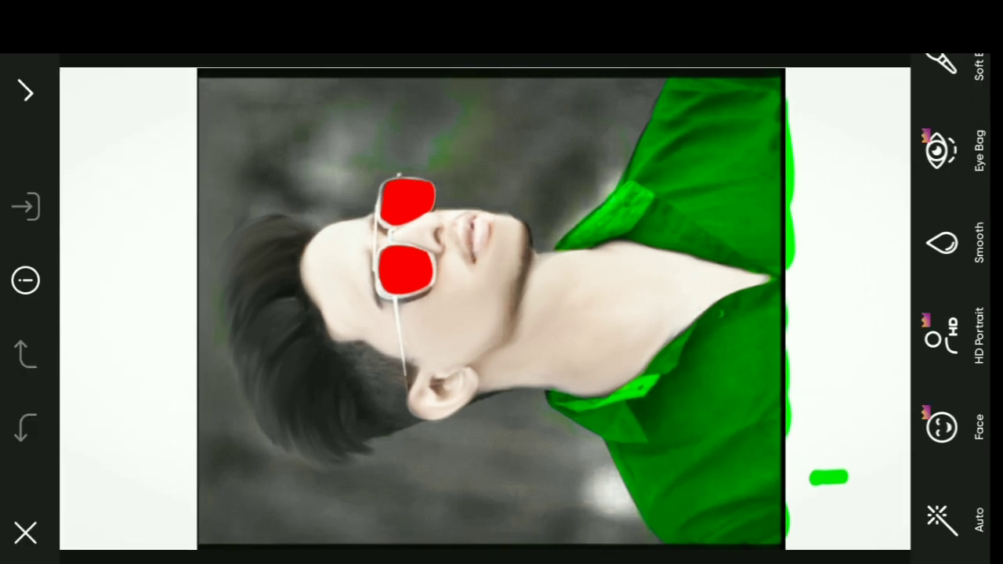
drag(967, 349, 949, 116)
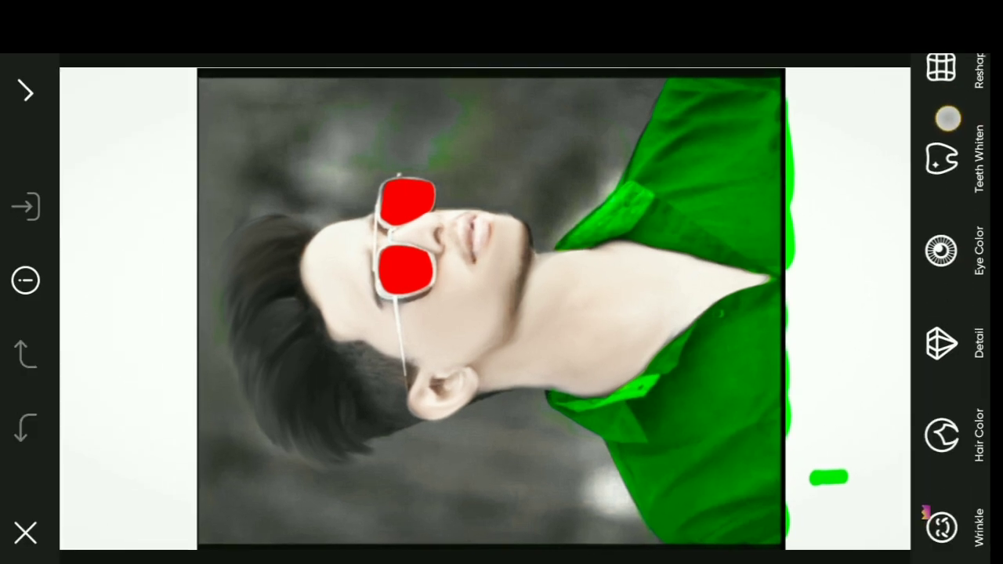
click(941, 303)
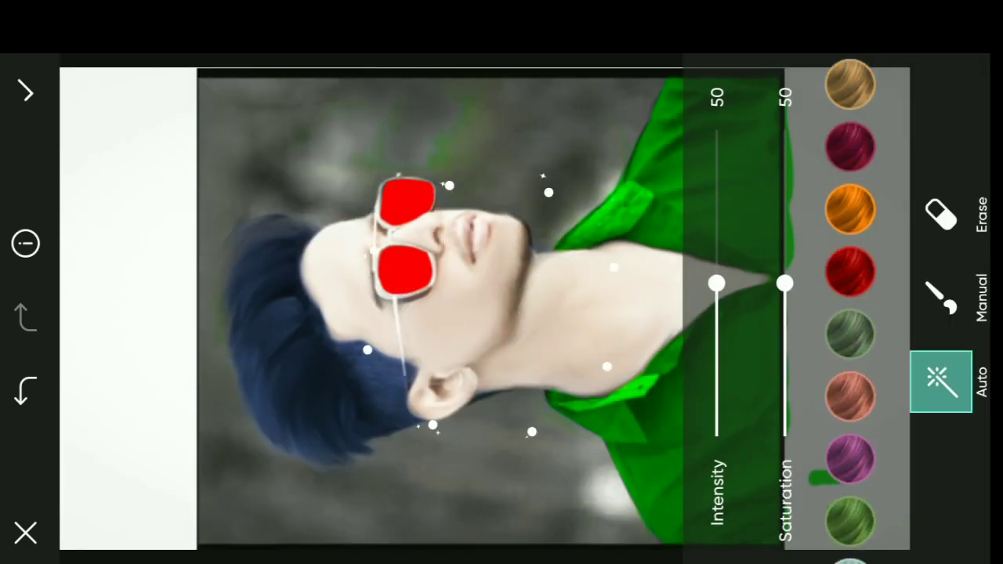
click(850, 272)
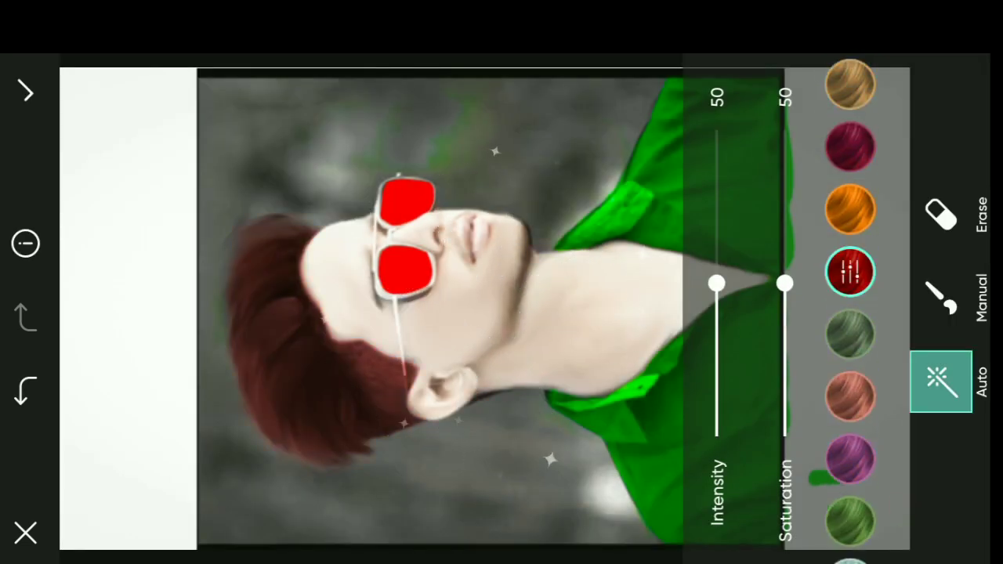
- Erase the automatic red tint from the hair and set Intensity to 34
click(945, 208)
mouse_move(392, 408)
mouse_down()
mouse_move(306, 313)
mouse_move(201, 327)
mouse_move(439, 489)
mouse_up()
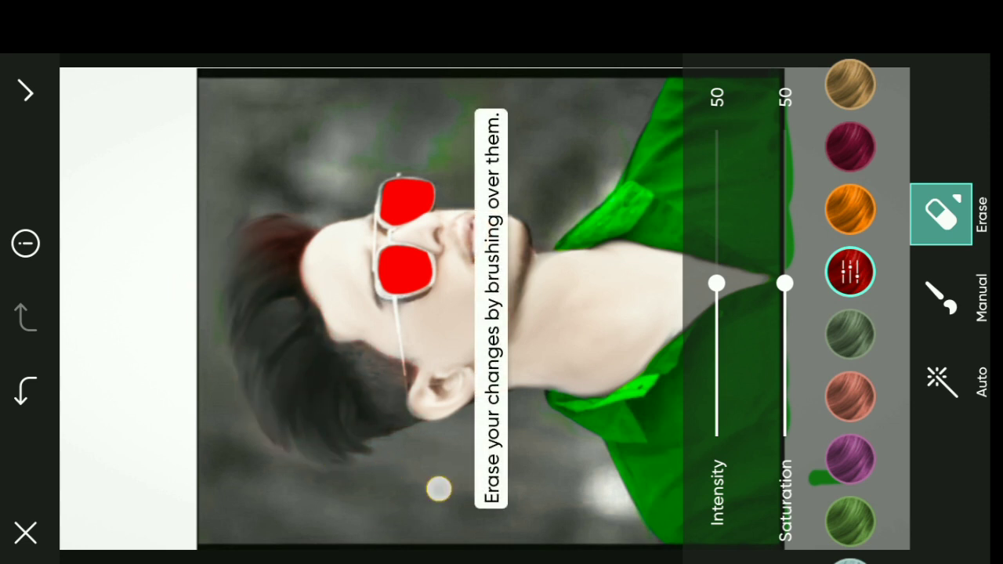
drag(266, 232, 306, 290)
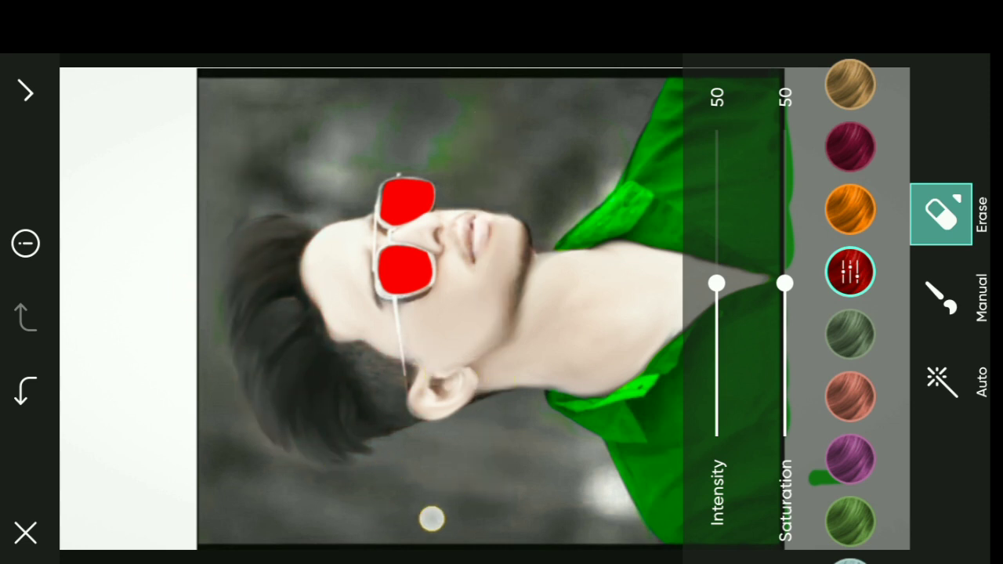
click(225, 196)
drag(716, 282, 716, 331)
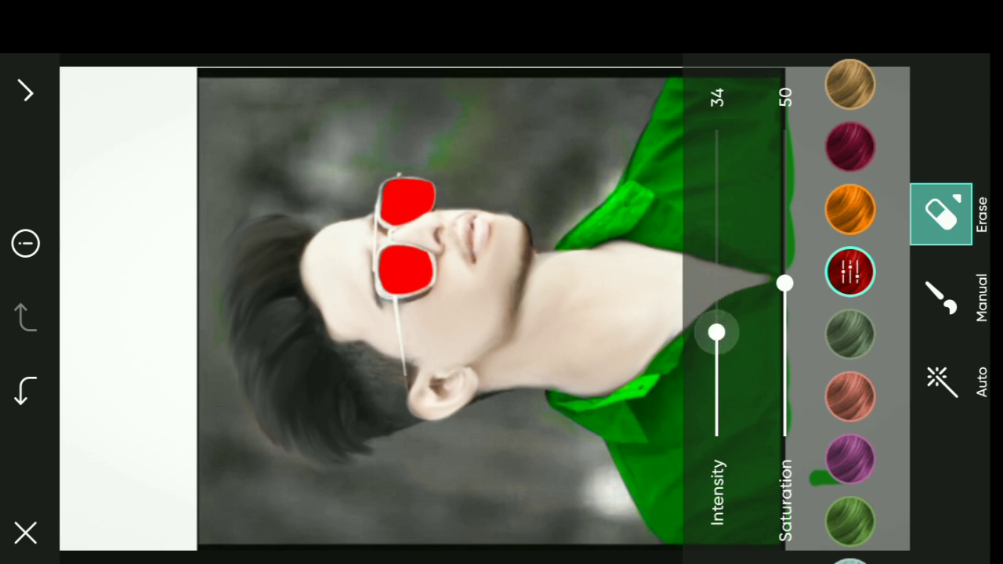
scroll(536, 321, up, 3)
scroll(536, 321, up, 3)
scroll(519, 329, up, 3)
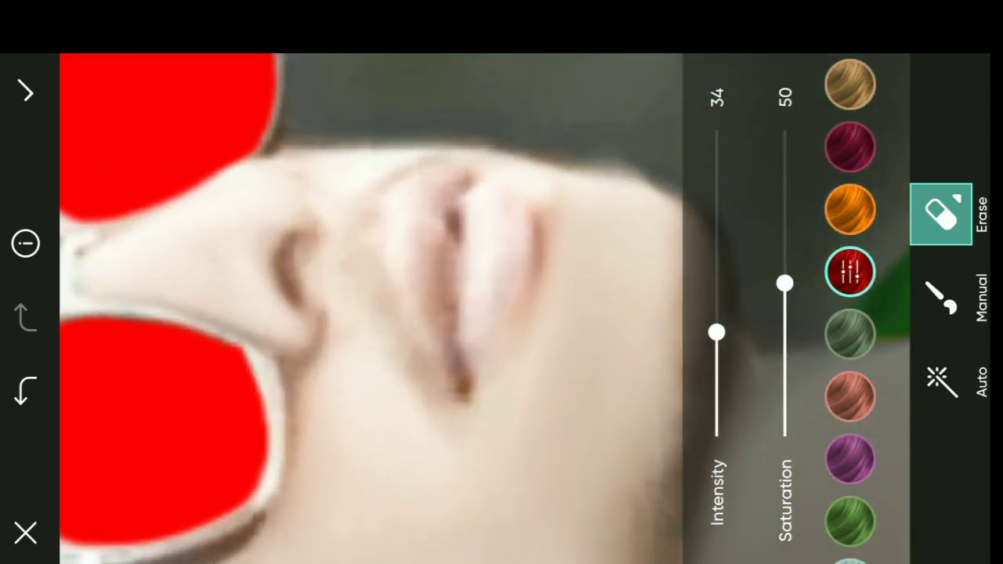
- Brush the red tint manually over the lips
click(940, 298)
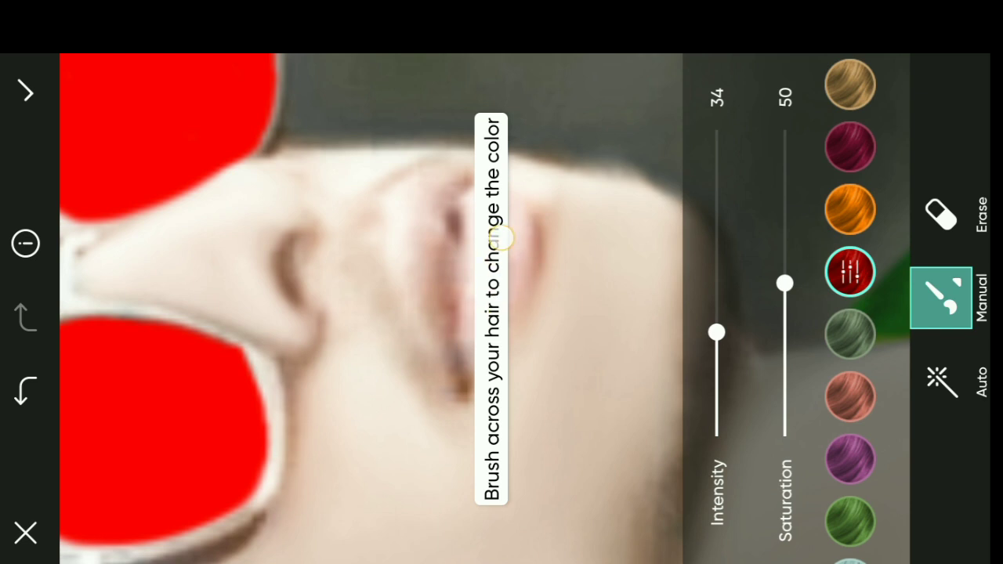
drag(501, 235, 462, 313)
mouse_move(454, 360)
mouse_down()
mouse_move(435, 188)
mouse_move(431, 284)
mouse_move(464, 313)
mouse_up()
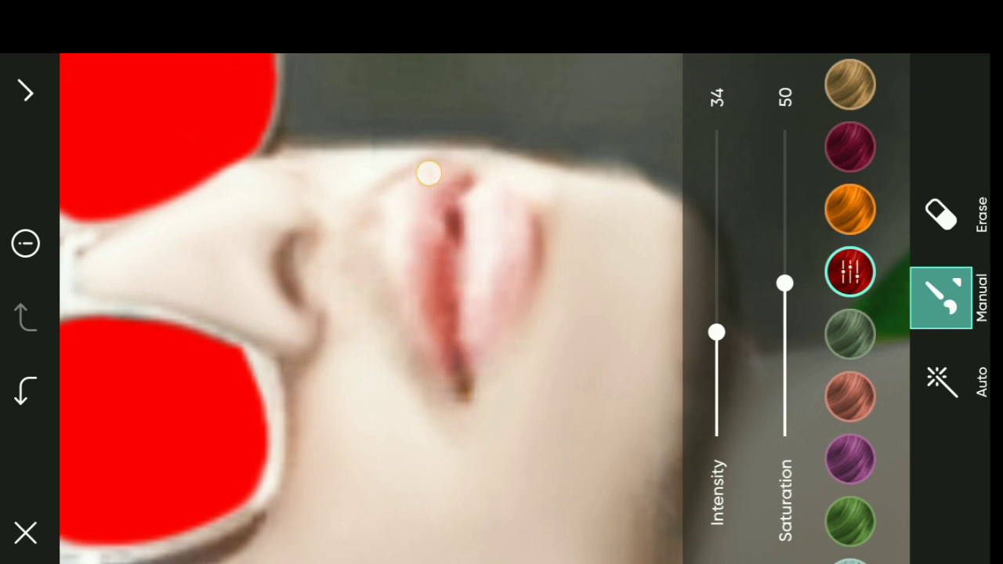
mouse_move(409, 209)
mouse_down()
mouse_move(502, 263)
mouse_move(504, 146)
mouse_move(553, 134)
mouse_up()
- Raise the lip tint's intensity to 80 and saturation to 100, erasing stray tint above the lip
click(941, 214)
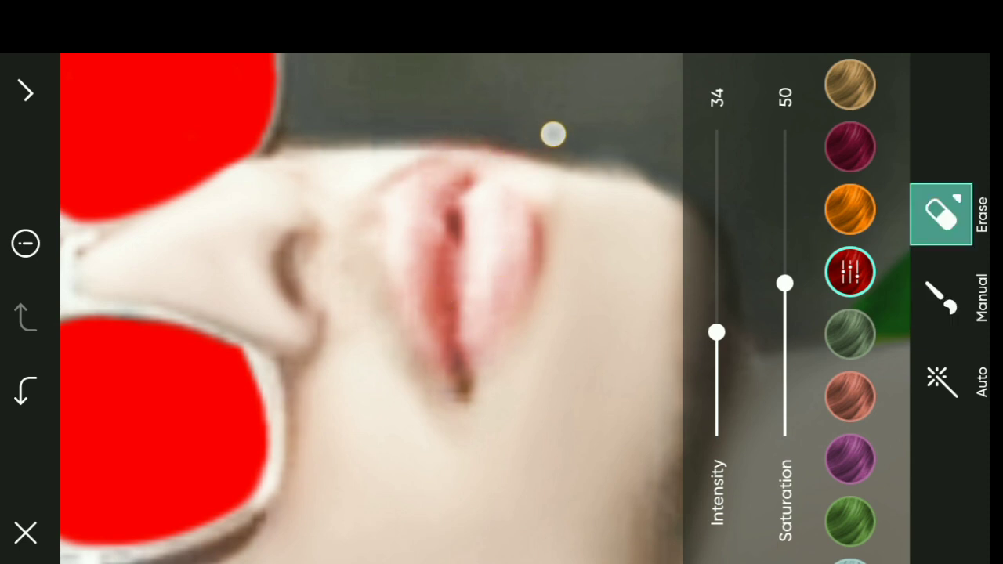
drag(716, 332, 726, 250)
drag(726, 245, 729, 182)
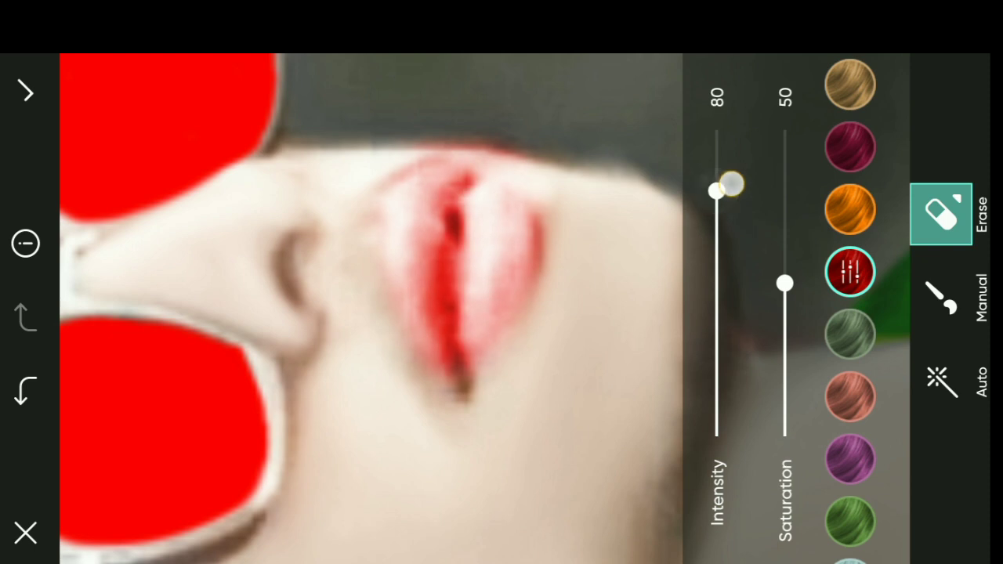
drag(784, 282, 785, 129)
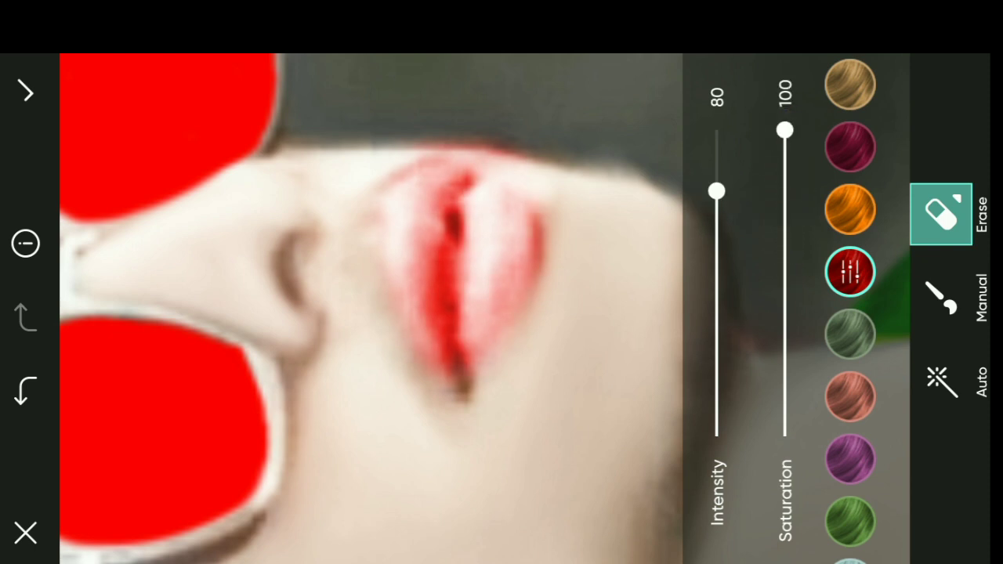
drag(425, 127, 516, 125)
click(501, 127)
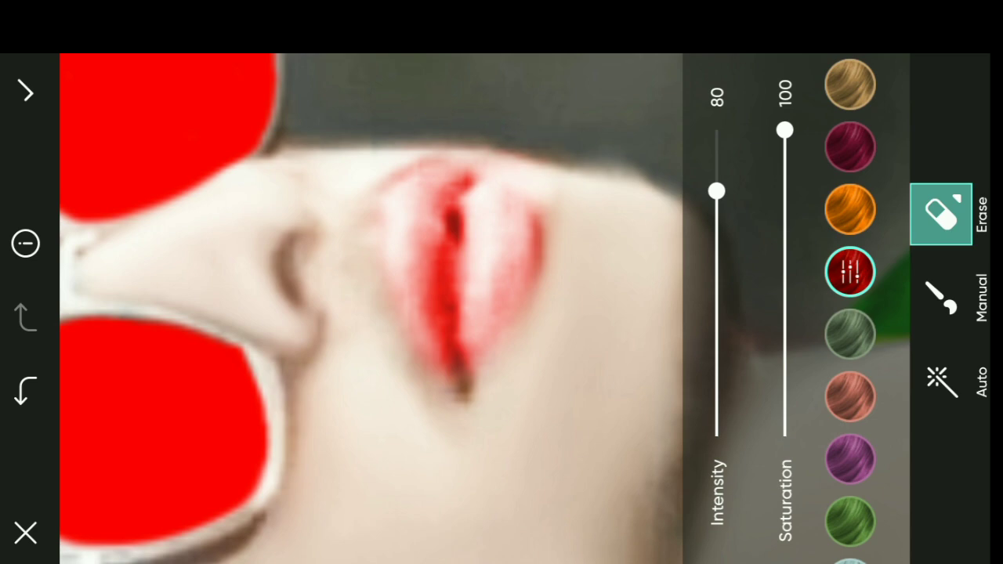
- Raise the colour intensity to 100 and apply the red lip colour
drag(715, 191, 716, 129)
scroll(540, 401, down, 5)
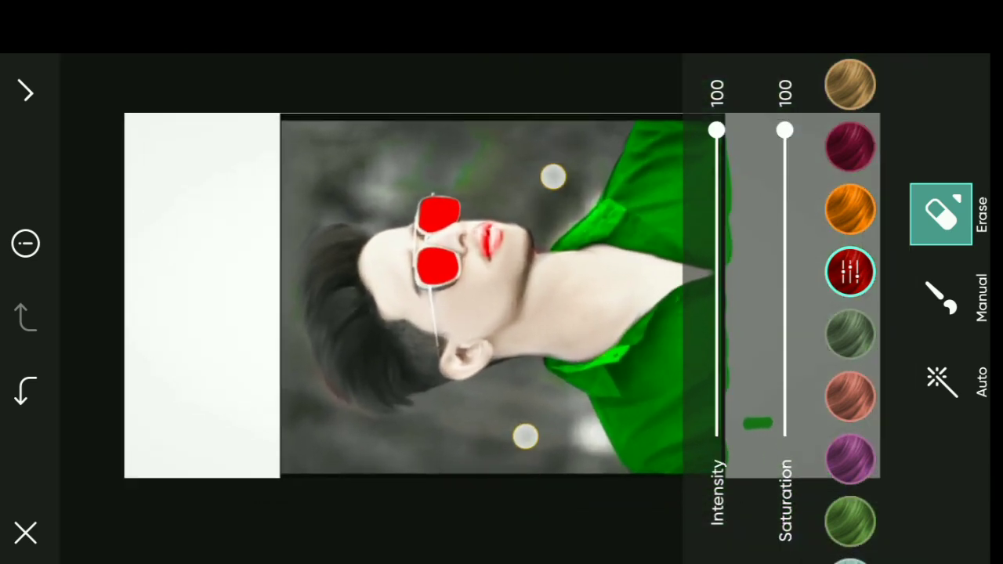
scroll(539, 306, up, 2)
click(26, 92)
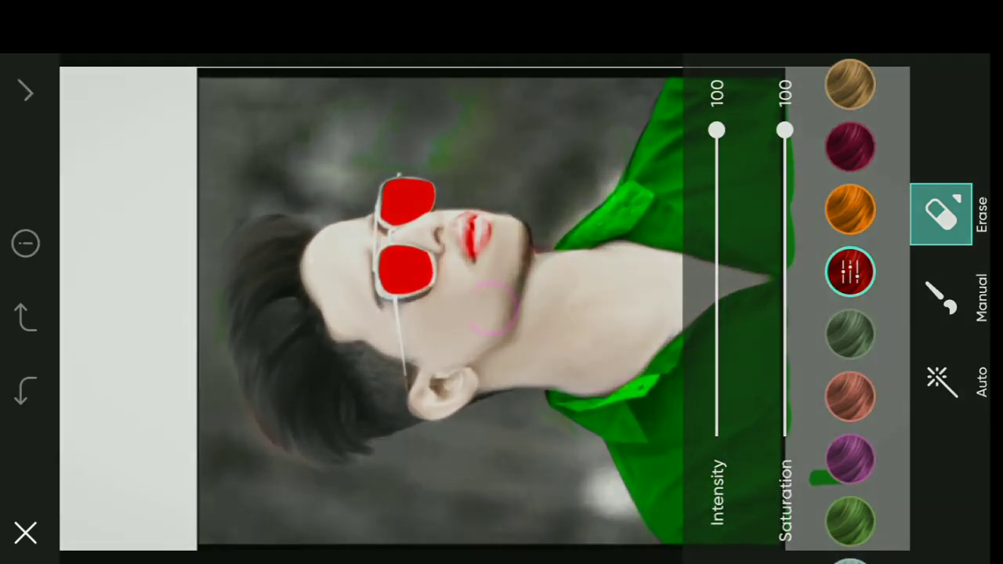